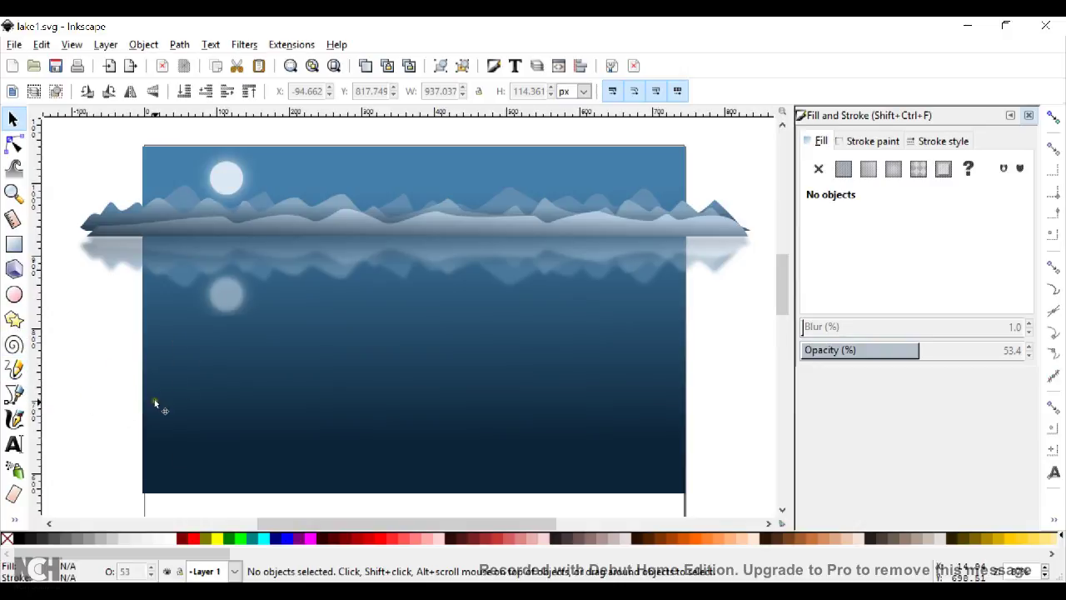
- Draw a large closed freehand stone outline in the blank area below the lake and fill it with flat grey 959595
{"action": "scroll", "coordinate": [181, 401], "scroll_direction": "down", "scroll_amount": 4}
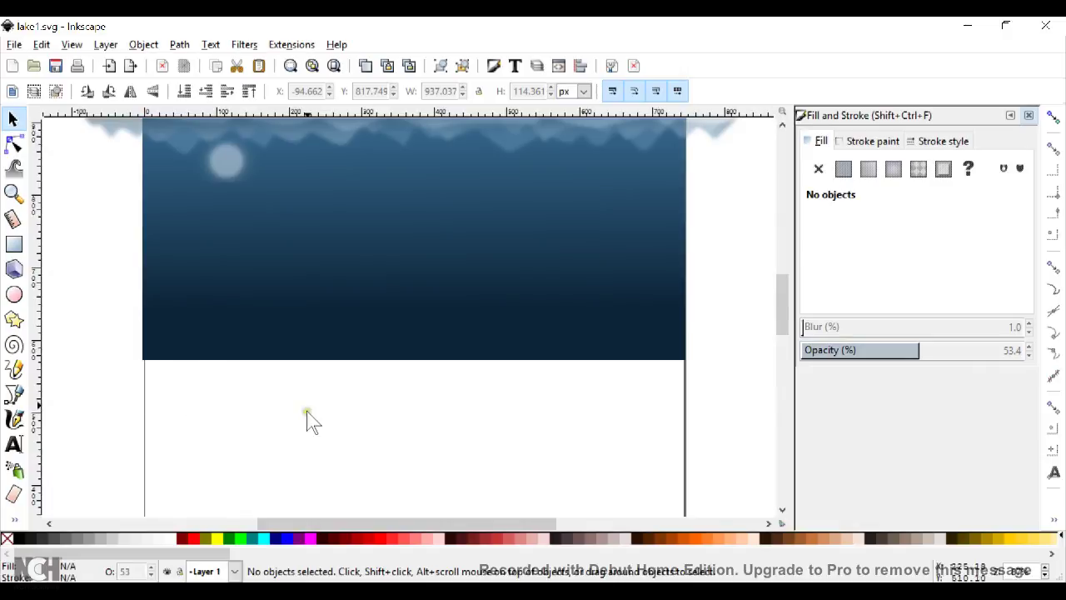
{"action": "left_click", "coordinate": [14, 369]}
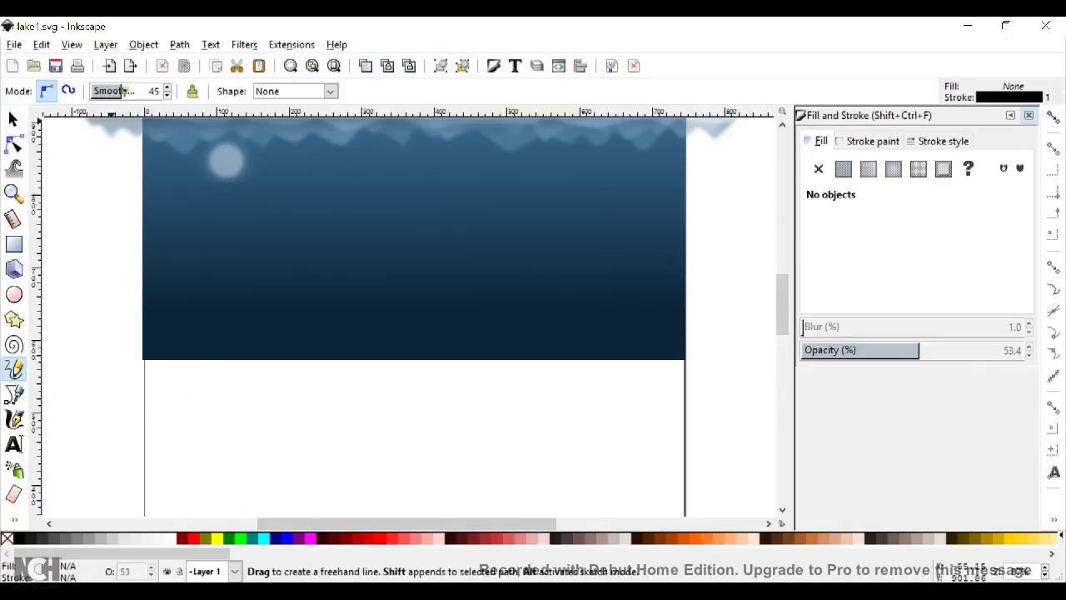
{"action": "mouse_move", "coordinate": [279, 429]}
{"action": "left_mouse_down"}
{"action": "mouse_move", "coordinate": [207, 408]}
{"action": "mouse_move", "coordinate": [200, 428]}
{"action": "mouse_move", "coordinate": [240, 451]}
{"action": "mouse_move", "coordinate": [275, 455]}
{"action": "mouse_move", "coordinate": [279, 429]}
{"action": "left_mouse_up"}
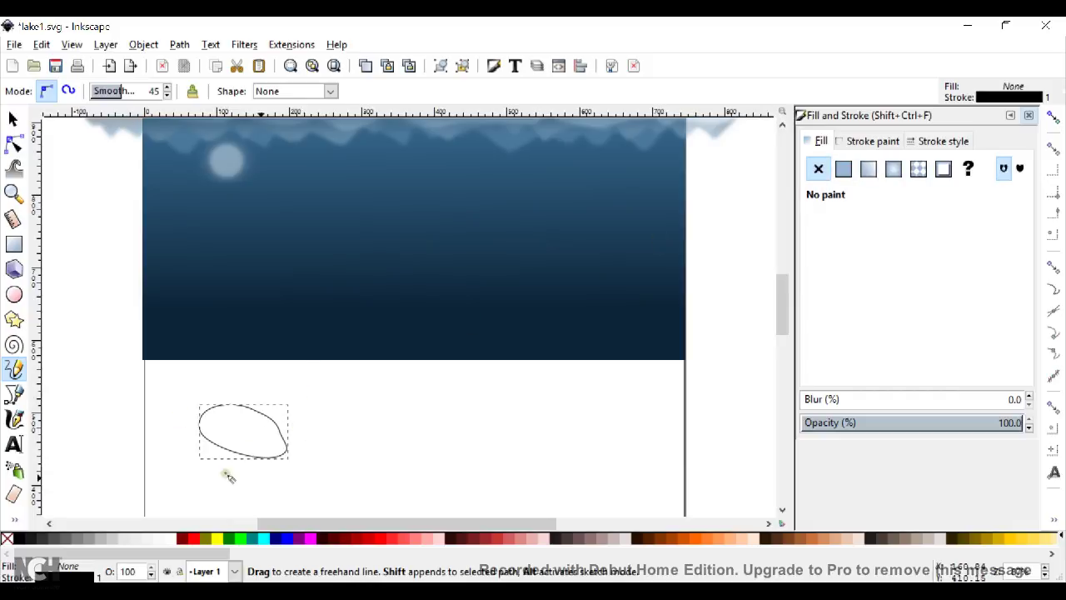
{"action": "left_click", "coordinate": [845, 170]}
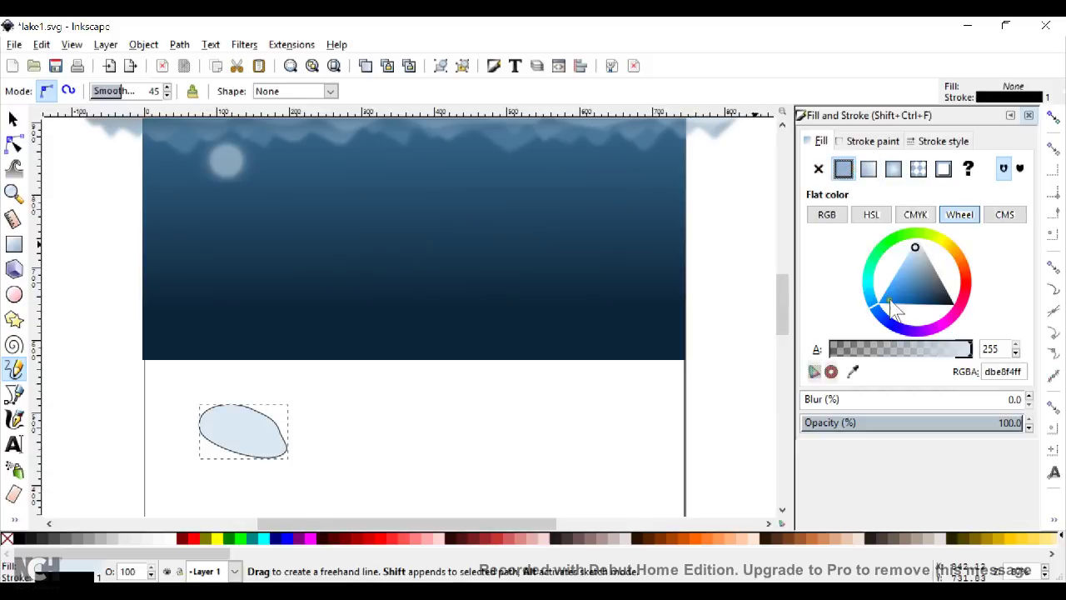
{"action": "left_click_drag", "start_coordinate": [918, 265], "coordinate": [896, 288]}
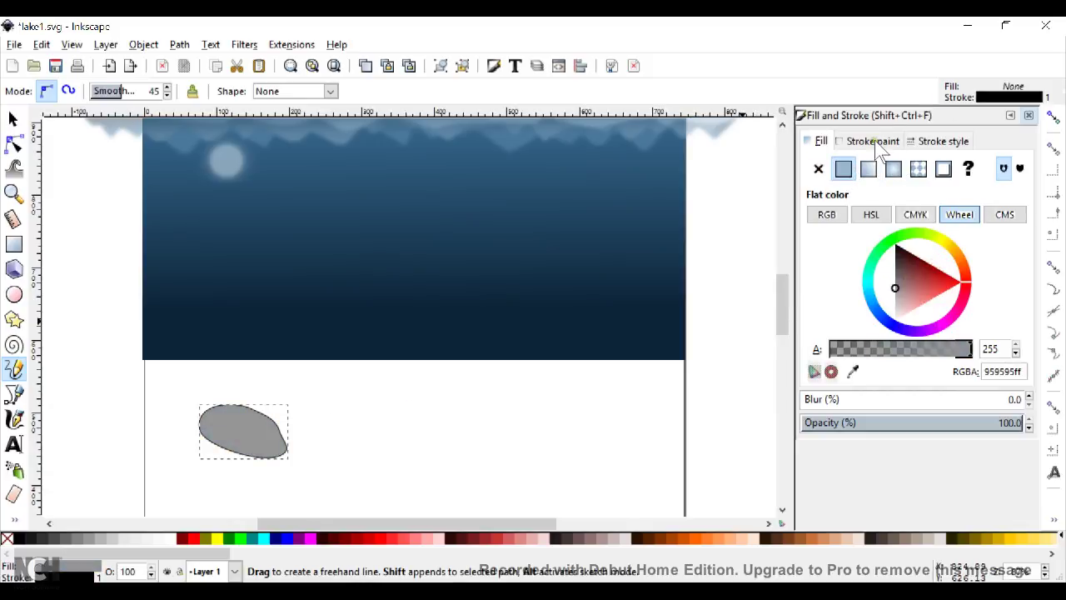
- Draw a smaller flat stone to the right of the large grey one and fill it with a warm grey-beige
{"action": "mouse_move", "coordinate": [341, 418]}
{"action": "left_mouse_down"}
{"action": "mouse_move", "coordinate": [312, 417]}
{"action": "mouse_move", "coordinate": [315, 433]}
{"action": "mouse_move", "coordinate": [360, 440]}
{"action": "mouse_move", "coordinate": [360, 423]}
{"action": "mouse_move", "coordinate": [341, 418]}
{"action": "left_mouse_up"}
{"action": "left_click", "coordinate": [843, 169]}
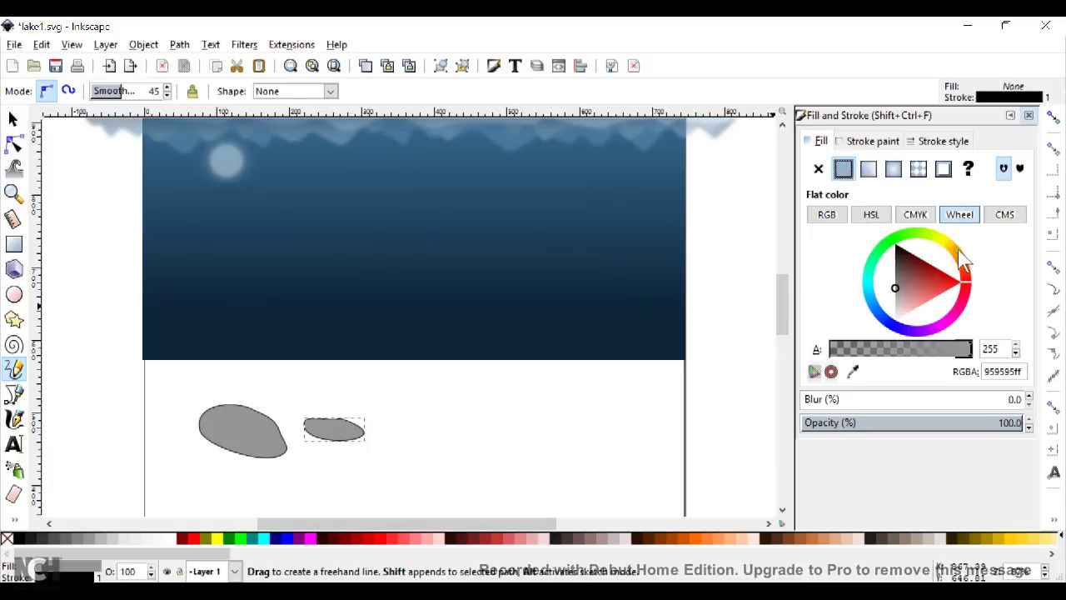
{"action": "left_click", "coordinate": [958, 250]}
{"action": "left_click", "coordinate": [914, 290]}
{"action": "left_click_drag", "start_coordinate": [914, 291], "coordinate": [911, 304]}
- Draw a third freehand stone to the right of the grey-beige one and fill it with tan c7b390
{"action": "mouse_move", "coordinate": [448, 433]}
{"action": "left_mouse_down"}
{"action": "mouse_move", "coordinate": [423, 429]}
{"action": "mouse_move", "coordinate": [387, 445]}
{"action": "mouse_move", "coordinate": [461, 458]}
{"action": "mouse_move", "coordinate": [448, 434]}
{"action": "left_mouse_up"}
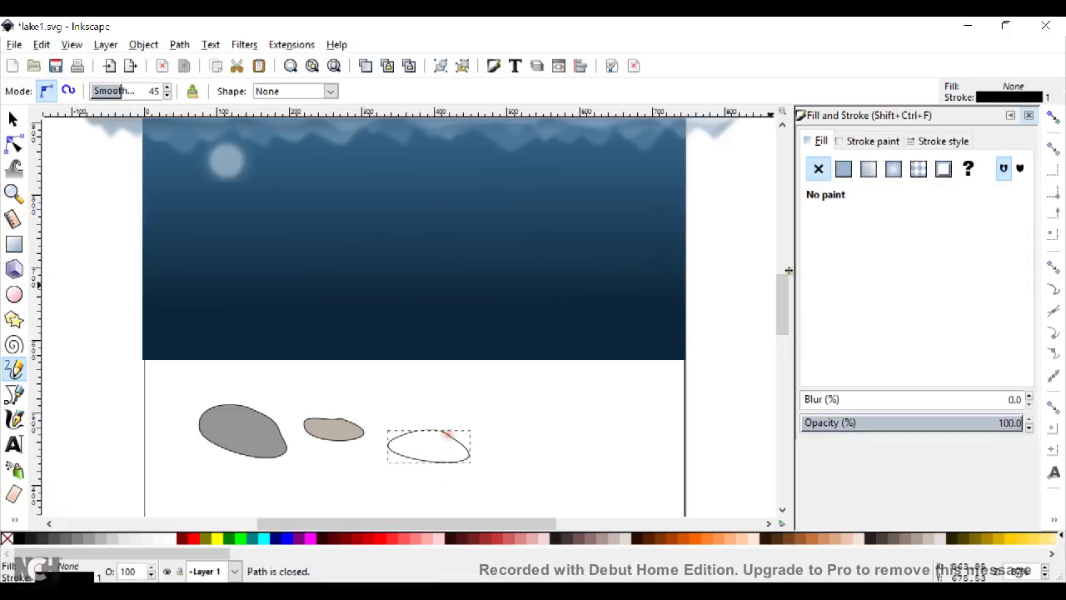
{"action": "left_click", "coordinate": [852, 166]}
{"action": "left_click", "coordinate": [917, 293]}
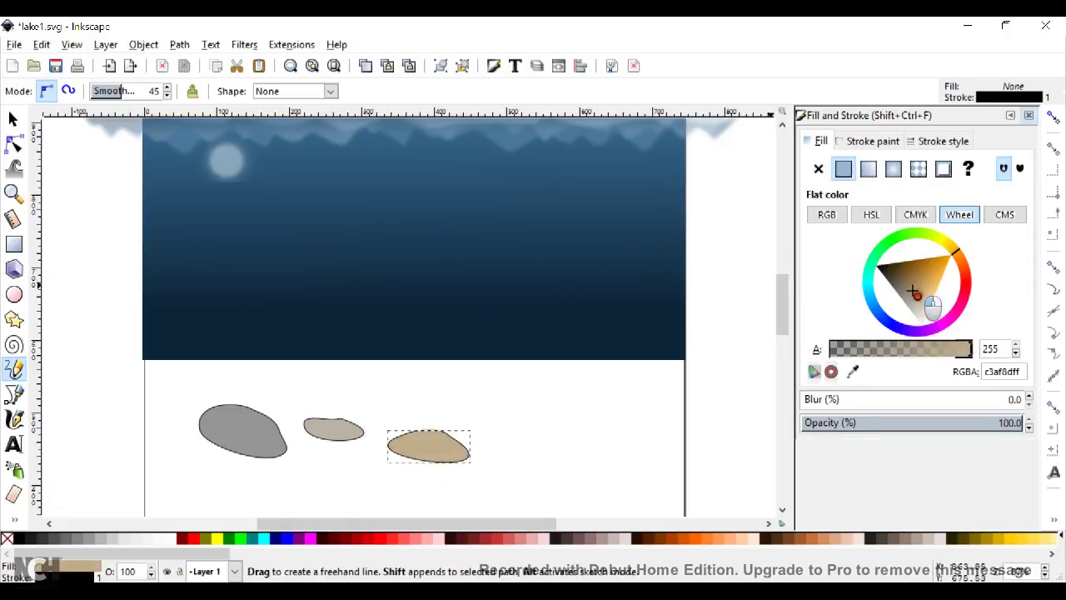
- Draw a small narrow stone above the tan one and fill it with light grey cacaca
{"action": "mouse_move", "coordinate": [450, 392]}
{"action": "left_mouse_down"}
{"action": "mouse_move", "coordinate": [433, 400]}
{"action": "mouse_move", "coordinate": [467, 407]}
{"action": "mouse_move", "coordinate": [449, 392]}
{"action": "left_mouse_up"}
{"action": "left_click", "coordinate": [844, 169]}
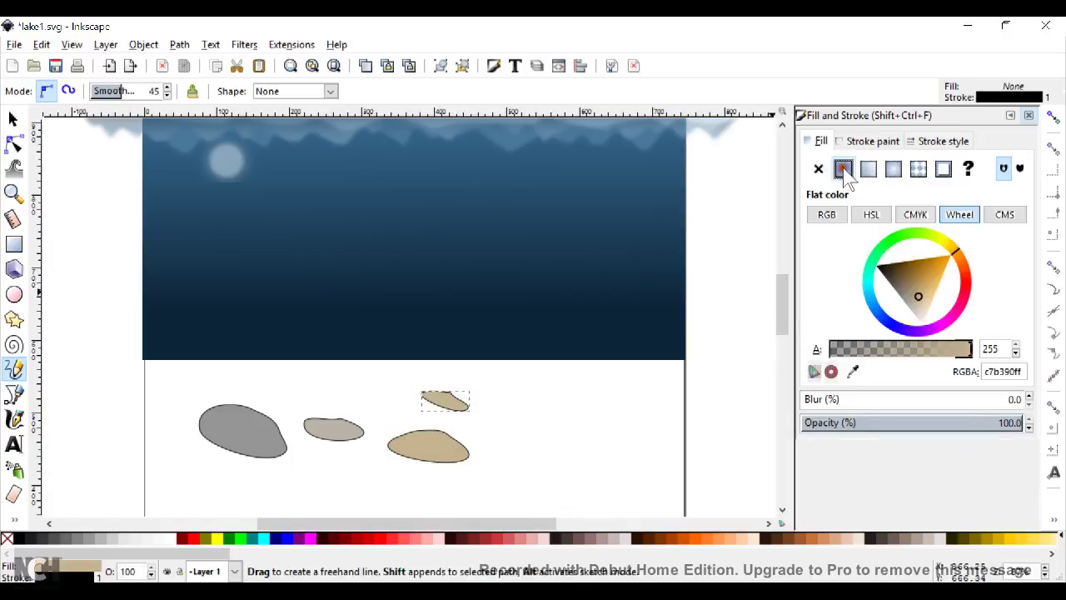
{"action": "left_click", "coordinate": [910, 290]}
{"action": "mouse_move", "coordinate": [906, 286]}
{"action": "left_mouse_down"}
{"action": "mouse_move", "coordinate": [914, 310]}
{"action": "mouse_move", "coordinate": [895, 304]}
{"action": "left_mouse_up"}
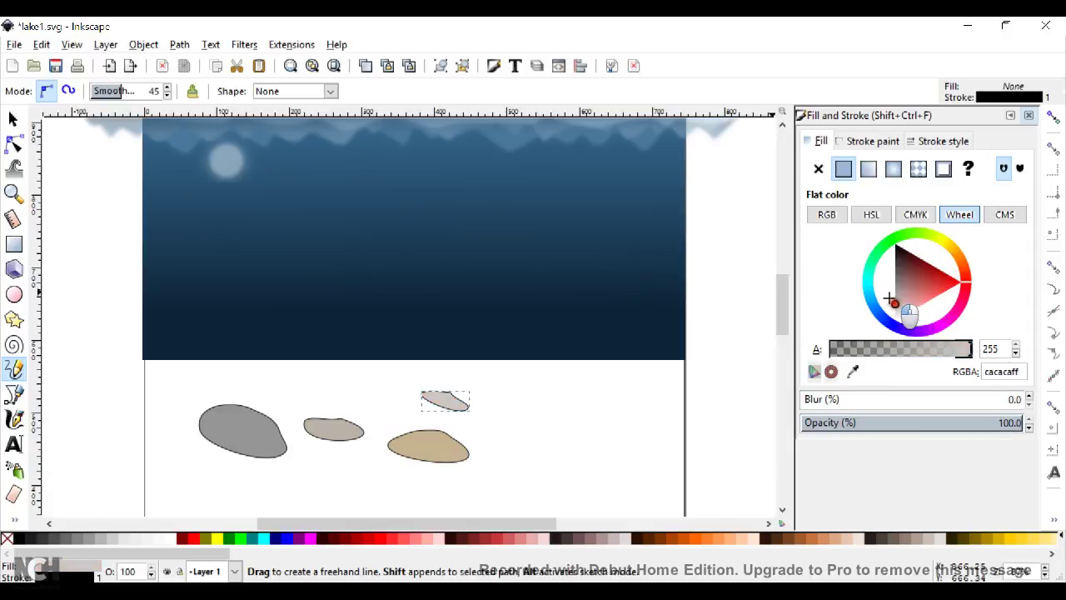
- Draw a stone above the grey-beige one and fill it with light blue bad1dd
{"action": "mouse_move", "coordinate": [380, 393]}
{"action": "left_mouse_down"}
{"action": "mouse_move", "coordinate": [328, 393]}
{"action": "mouse_move", "coordinate": [387, 398]}
{"action": "left_mouse_up"}
{"action": "left_click", "coordinate": [843, 169]}
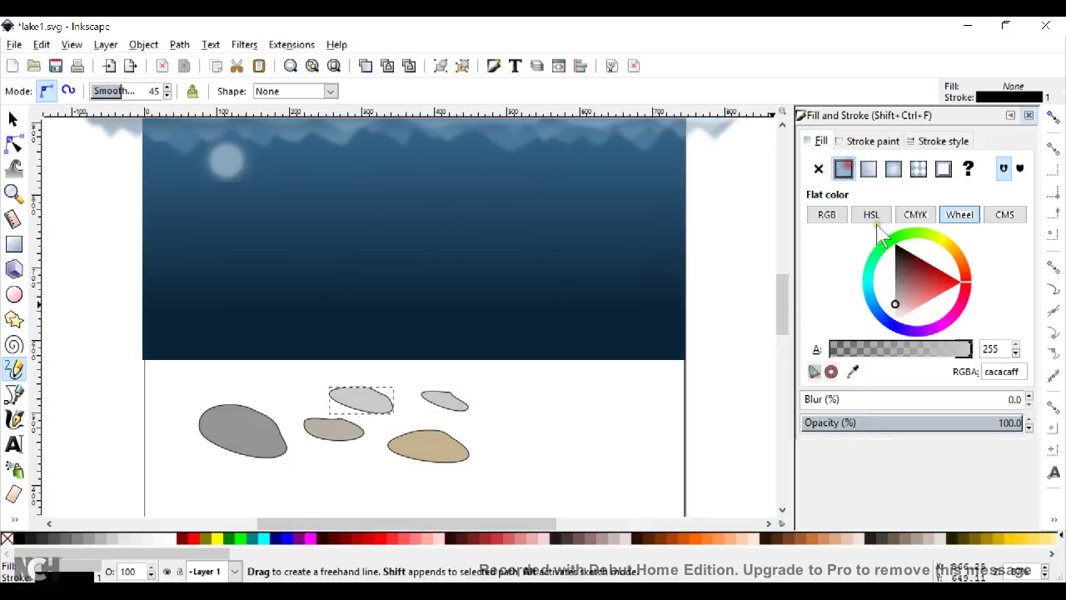
{"action": "left_click_drag", "start_coordinate": [876, 310], "coordinate": [866, 293]}
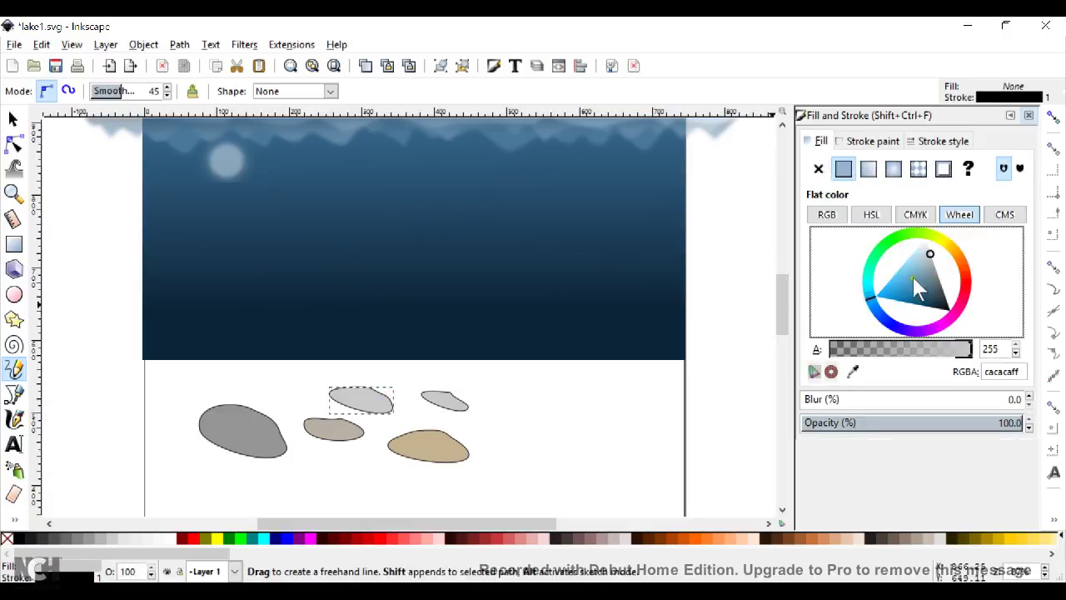
{"action": "left_click", "coordinate": [924, 265]}
{"action": "left_click", "coordinate": [930, 262]}
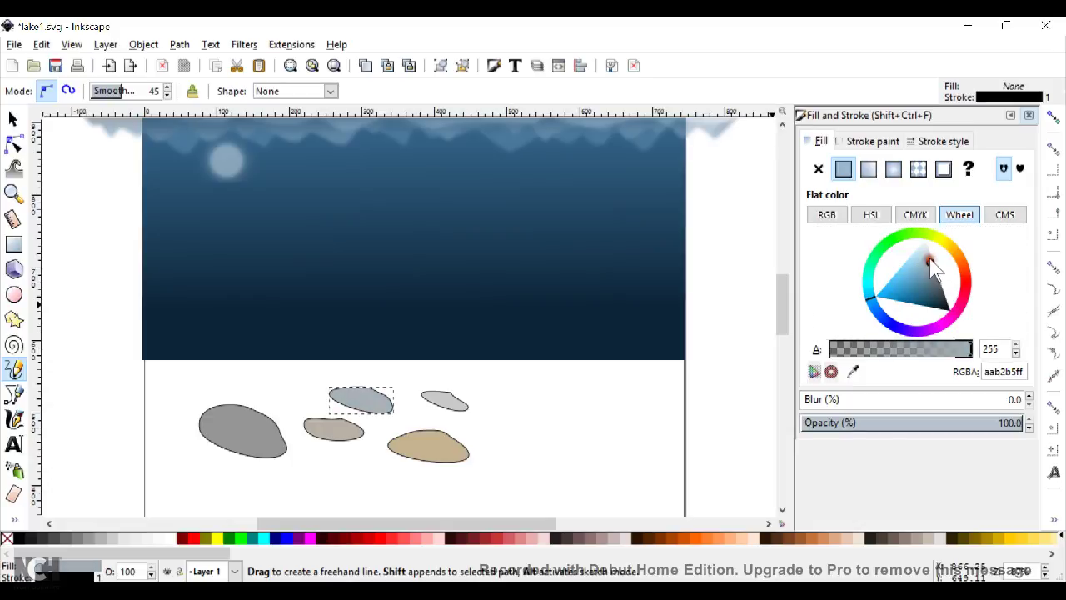
{"action": "left_click_drag", "start_coordinate": [933, 265], "coordinate": [920, 253]}
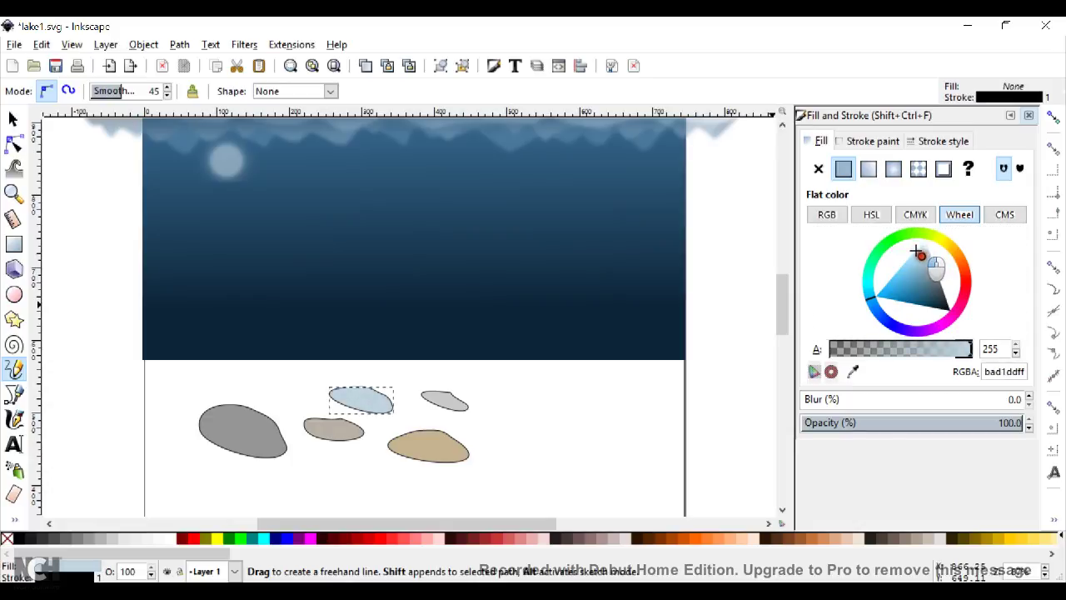
- Draw a small stone to the right of the tan one and fill it with blue-grey 919a9e
{"action": "mouse_move", "coordinate": [509, 424]}
{"action": "left_mouse_down"}
{"action": "mouse_move", "coordinate": [498, 440]}
{"action": "mouse_move", "coordinate": [514, 460]}
{"action": "mouse_move", "coordinate": [537, 443]}
{"action": "mouse_move", "coordinate": [510, 425]}
{"action": "left_mouse_up"}
{"action": "left_click", "coordinate": [843, 168]}
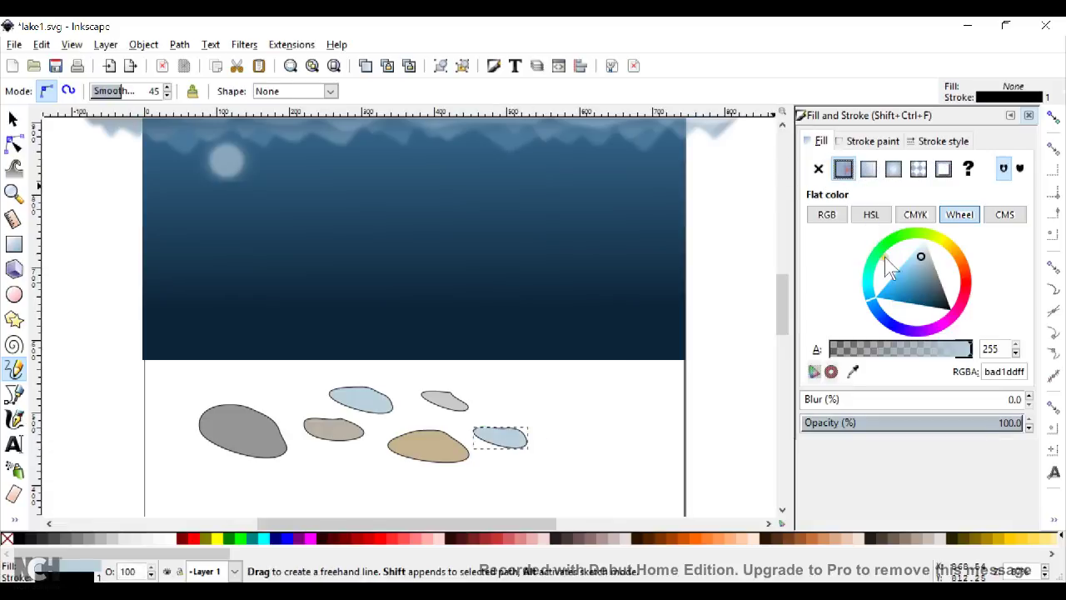
{"action": "left_click_drag", "start_coordinate": [926, 262], "coordinate": [934, 269]}
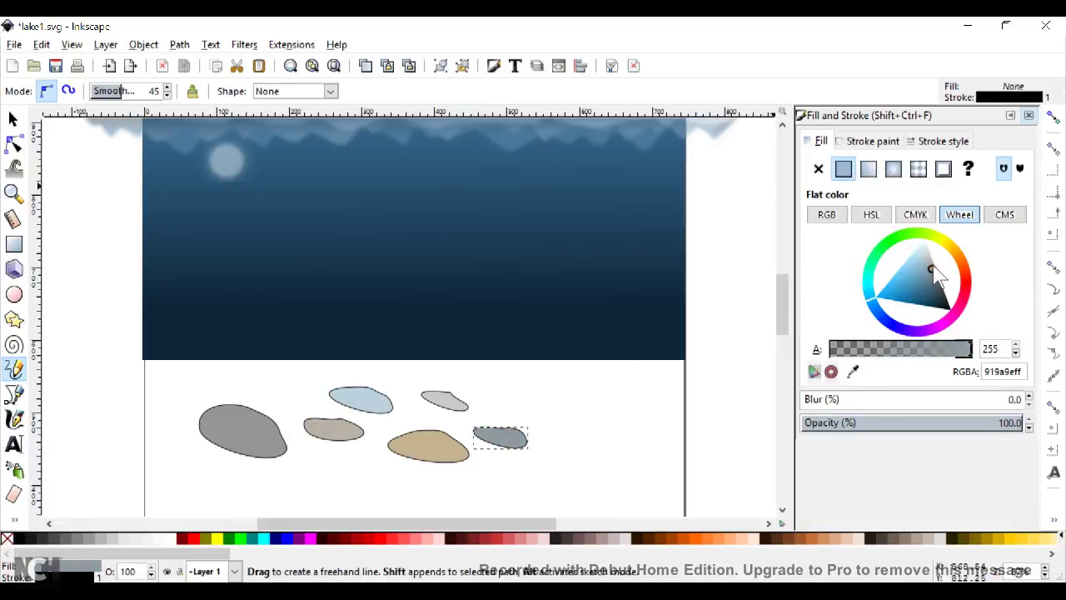
- Draw a stone above and to the right of the blue-grey one and fill it with pale blue-grey b7c4cb
{"action": "mouse_move", "coordinate": [564, 406]}
{"action": "left_mouse_down"}
{"action": "mouse_move", "coordinate": [533, 391]}
{"action": "mouse_move", "coordinate": [528, 411]}
{"action": "mouse_move", "coordinate": [564, 407]}
{"action": "left_mouse_up"}
{"action": "left_click", "coordinate": [844, 170]}
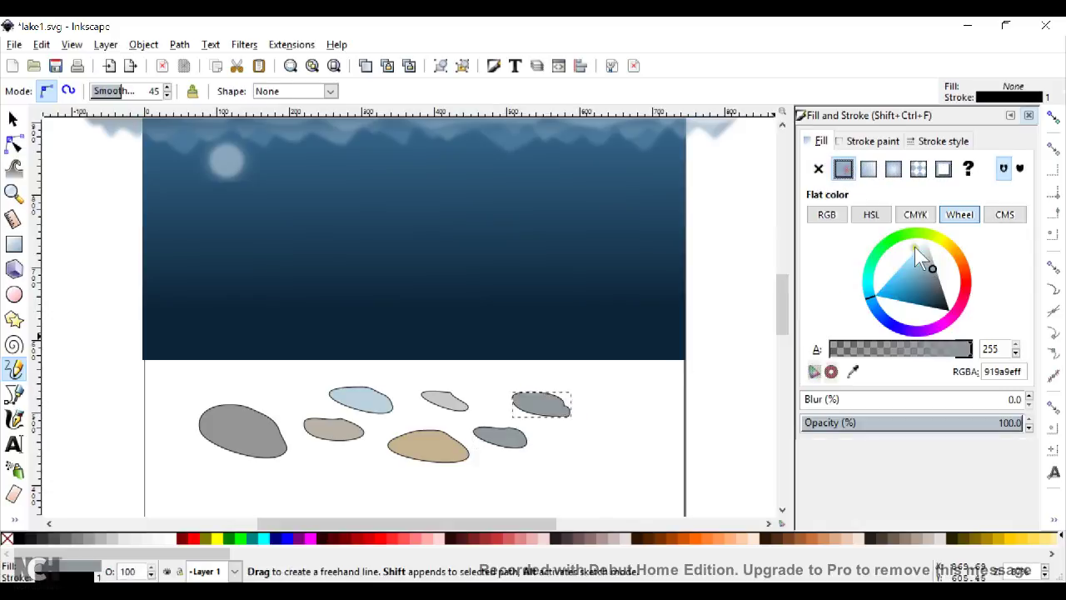
{"action": "left_click", "coordinate": [926, 254]}
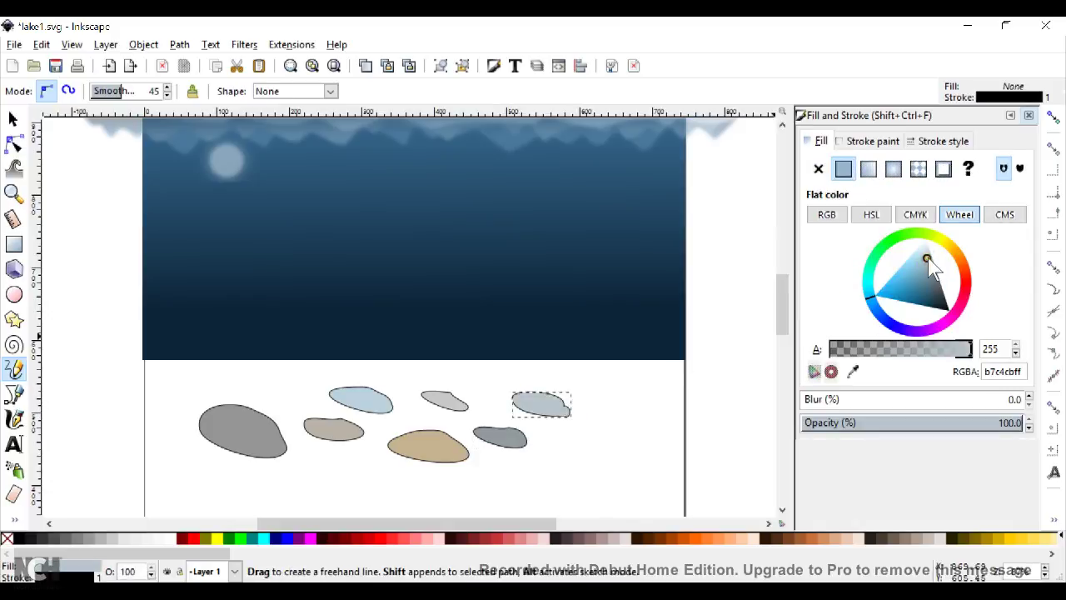
- Draw a wide oval stone near the page's lower right and fill it with pale beige d5d2c9
{"action": "mouse_move", "coordinate": [629, 446]}
{"action": "left_mouse_down"}
{"action": "mouse_move", "coordinate": [543, 463]}
{"action": "mouse_move", "coordinate": [654, 463]}
{"action": "mouse_move", "coordinate": [629, 446]}
{"action": "left_mouse_up"}
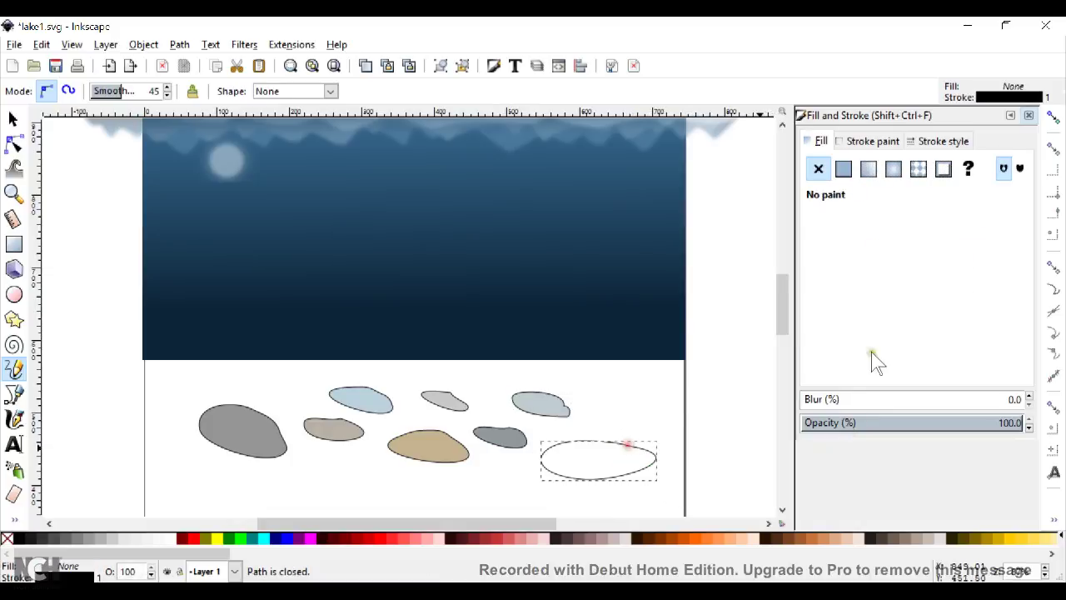
{"action": "left_click", "coordinate": [844, 169]}
{"action": "mouse_move", "coordinate": [927, 257]}
{"action": "left_mouse_down"}
{"action": "mouse_move", "coordinate": [930, 277]}
{"action": "mouse_move", "coordinate": [920, 247]}
{"action": "mouse_move", "coordinate": [946, 261]}
{"action": "left_mouse_up"}
{"action": "left_click", "coordinate": [951, 254]}
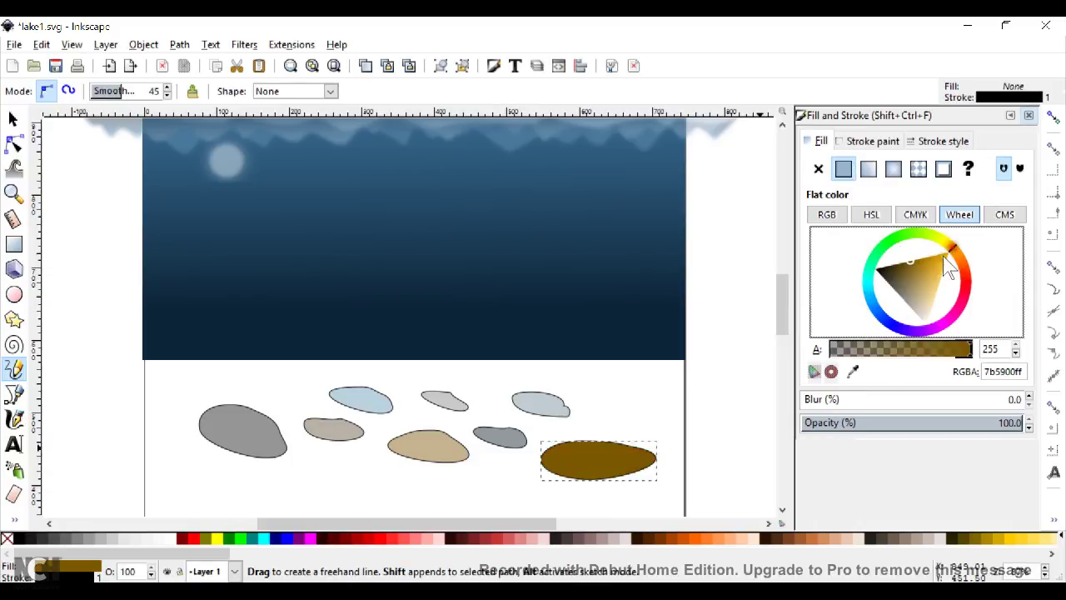
{"action": "mouse_move", "coordinate": [941, 323]}
{"action": "left_mouse_down"}
{"action": "mouse_move", "coordinate": [938, 307]}
{"action": "mouse_move", "coordinate": [934, 321]}
{"action": "left_mouse_up"}
- Draw a small notched stone above the wide beige oval and fill it with brownish grey b0aa98
{"action": "mouse_move", "coordinate": [638, 405]}
{"action": "left_mouse_down"}
{"action": "mouse_move", "coordinate": [614, 405]}
{"action": "mouse_move", "coordinate": [630, 424]}
{"action": "mouse_move", "coordinate": [642, 403]}
{"action": "left_mouse_up"}
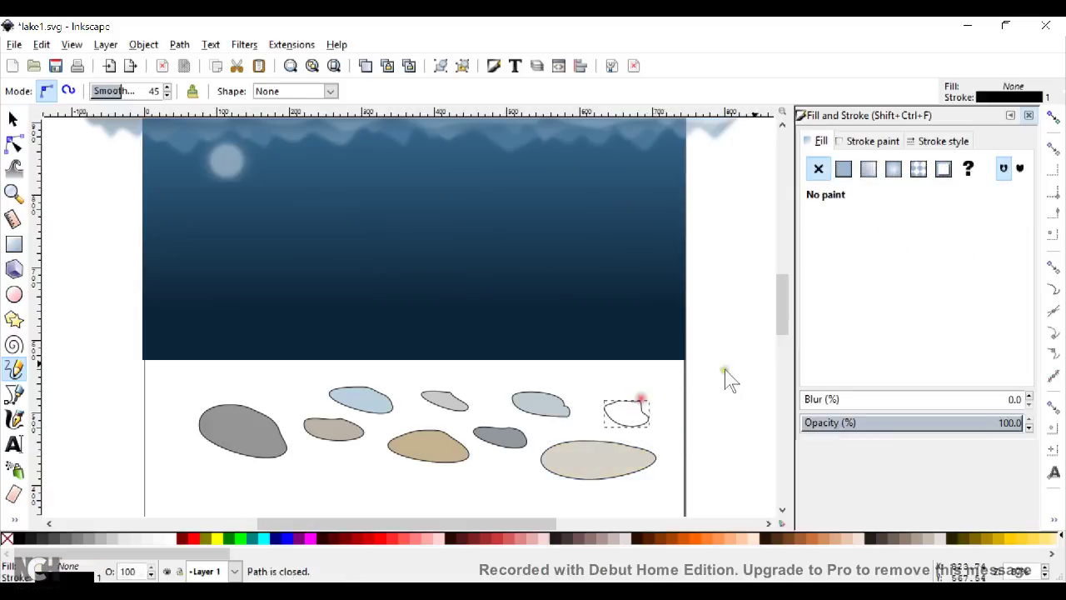
{"action": "left_click", "coordinate": [844, 170]}
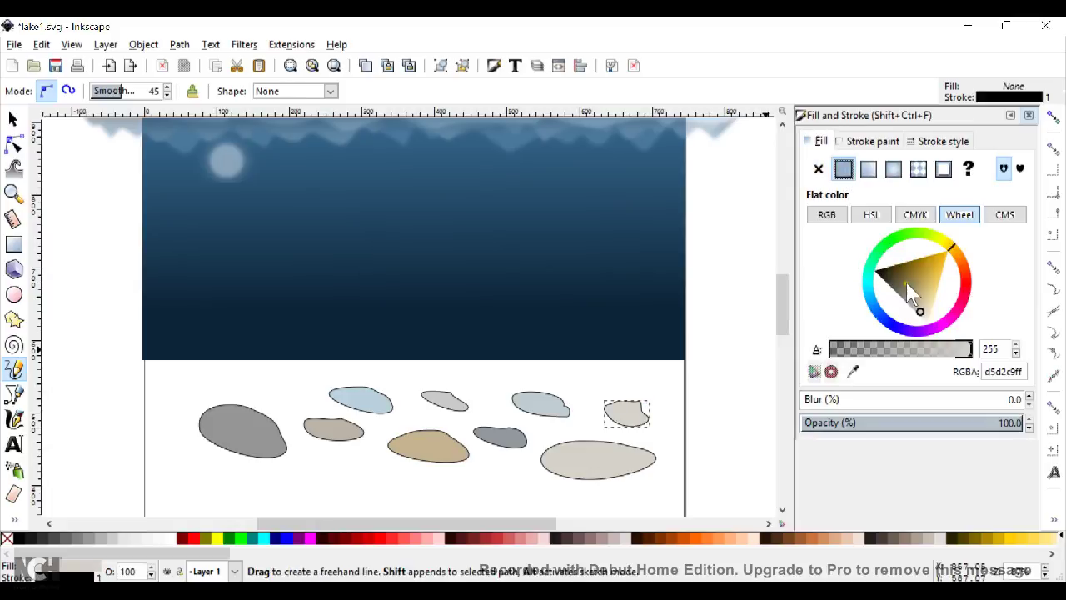
{"action": "left_click", "coordinate": [913, 301]}
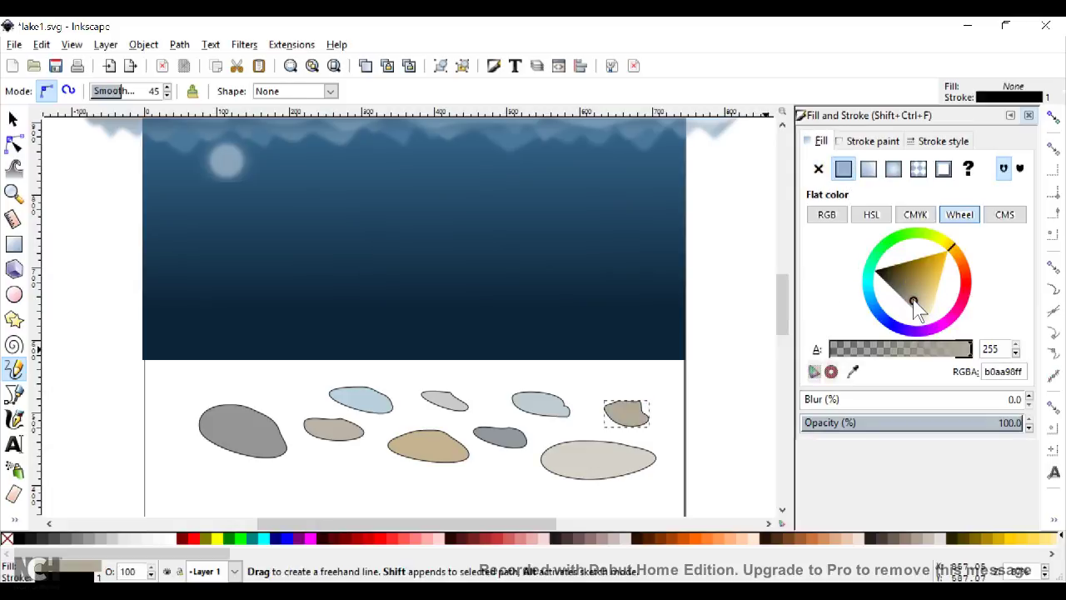
- Draw a stone below the grey-beige one and fill it with light grey d2d2d2
{"action": "mouse_move", "coordinate": [384, 472]}
{"action": "left_mouse_down"}
{"action": "mouse_move", "coordinate": [326, 468]}
{"action": "mouse_move", "coordinate": [314, 482]}
{"action": "mouse_move", "coordinate": [387, 472]}
{"action": "left_mouse_up"}
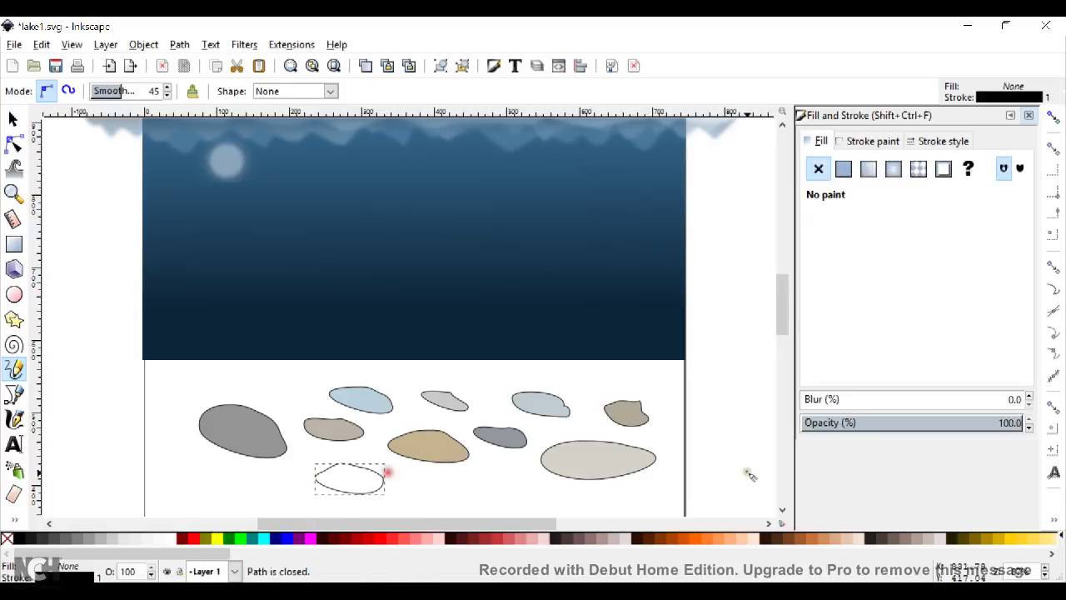
{"action": "left_click", "coordinate": [851, 165]}
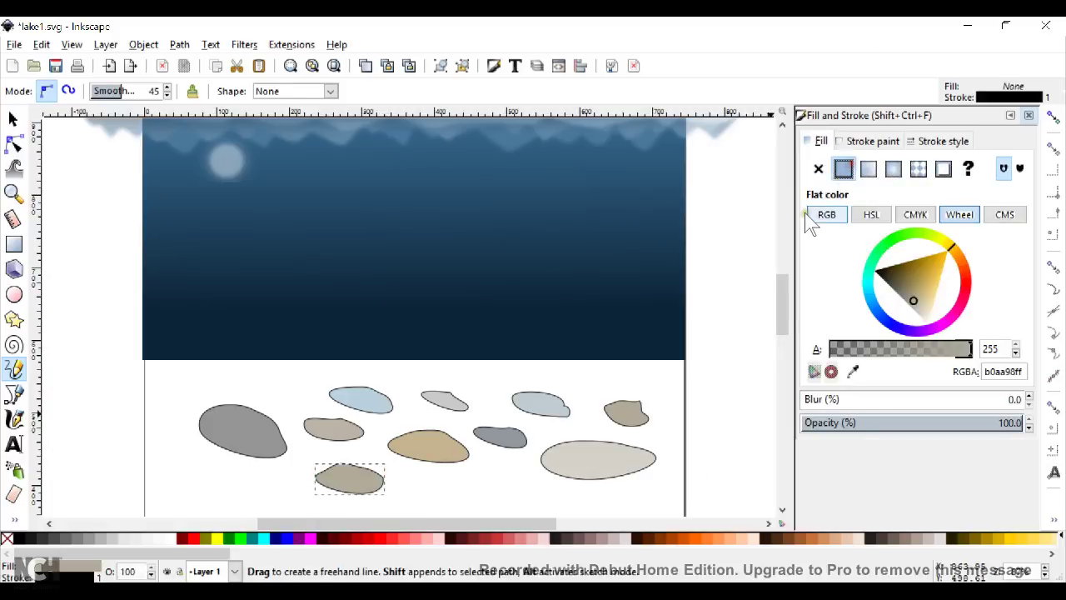
{"action": "left_click", "coordinate": [874, 318]}
{"action": "left_click_drag", "start_coordinate": [915, 258], "coordinate": [915, 246]}
{"action": "left_click", "coordinate": [924, 253]}
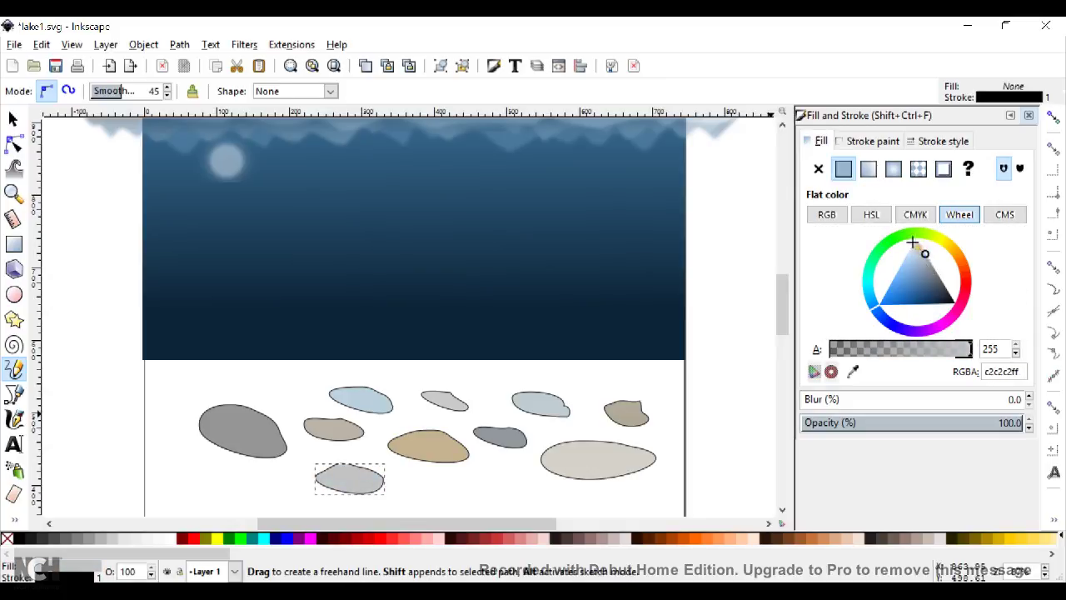
{"action": "left_click", "coordinate": [921, 249]}
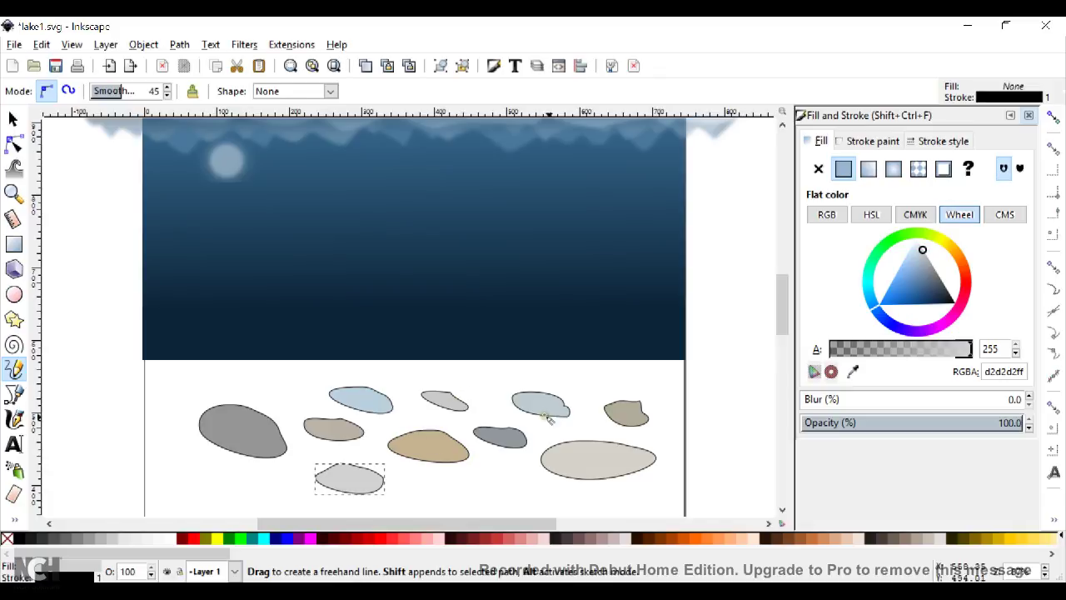
- Draw an oval stone across the page's left edge, beside the large grey stone, and fill it with mauve-grey
{"action": "mouse_move", "coordinate": [170, 393]}
{"action": "left_mouse_down"}
{"action": "mouse_move", "coordinate": [142, 392]}
{"action": "mouse_move", "coordinate": [120, 417]}
{"action": "mouse_move", "coordinate": [176, 402]}
{"action": "mouse_move", "coordinate": [171, 393]}
{"action": "left_mouse_up"}
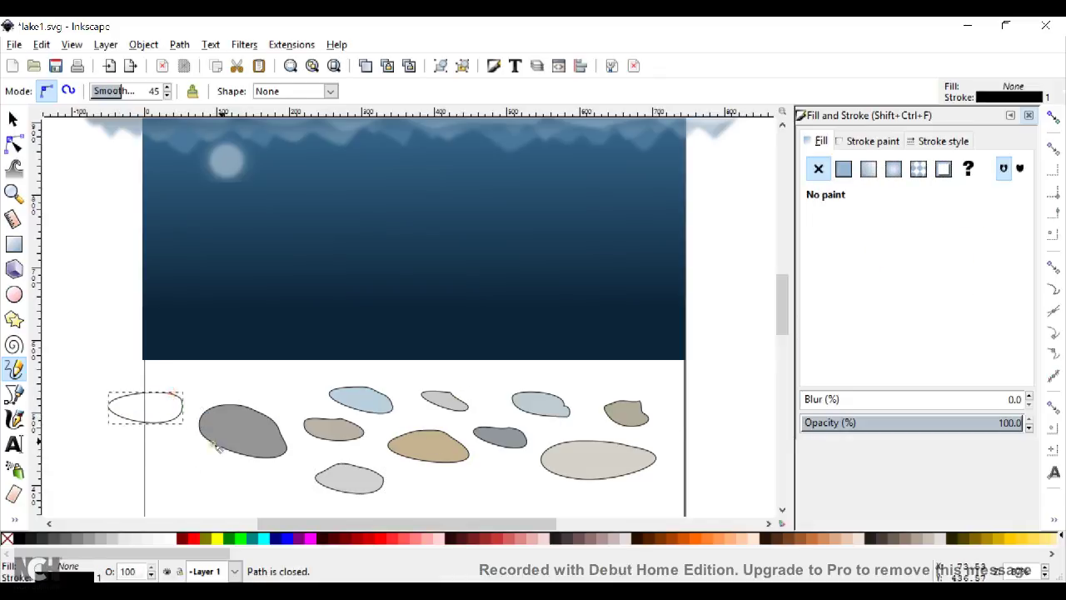
{"action": "left_click", "coordinate": [843, 168]}
{"action": "left_click_drag", "start_coordinate": [901, 295], "coordinate": [891, 289]}
- Draw a dark grey 787878 stone about 67 × 49 px at the lower left and move it up under the mauve-grey stone
{"action": "mouse_move", "coordinate": [220, 472]}
{"action": "left_mouse_down"}
{"action": "mouse_move", "coordinate": [167, 469]}
{"action": "mouse_move", "coordinate": [187, 490]}
{"action": "mouse_move", "coordinate": [215, 472]}
{"action": "left_mouse_up"}
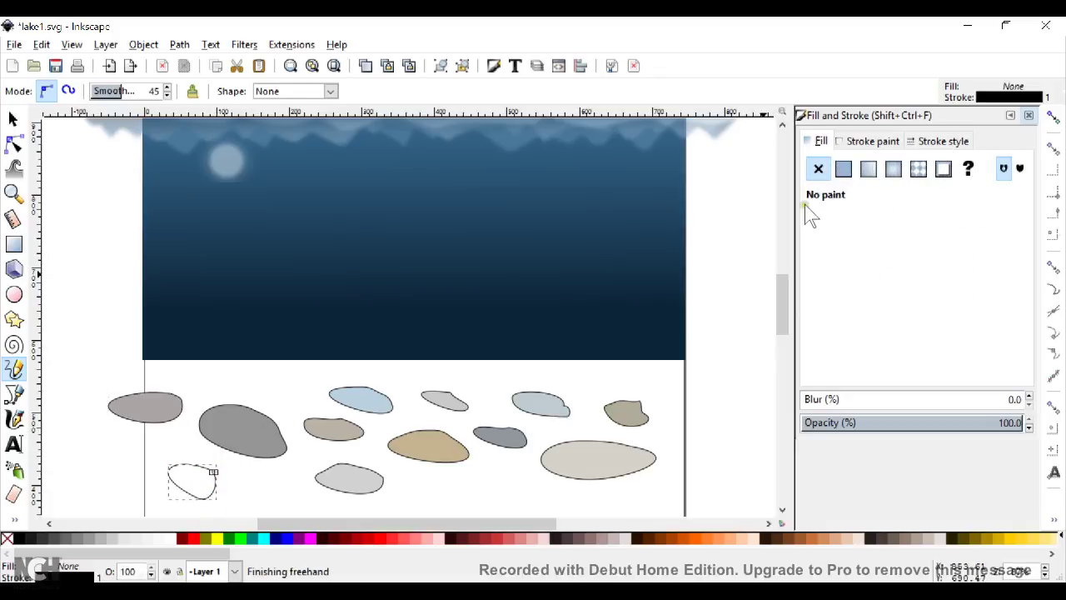
{"action": "left_click", "coordinate": [842, 168]}
{"action": "left_click_drag", "start_coordinate": [909, 291], "coordinate": [890, 273]}
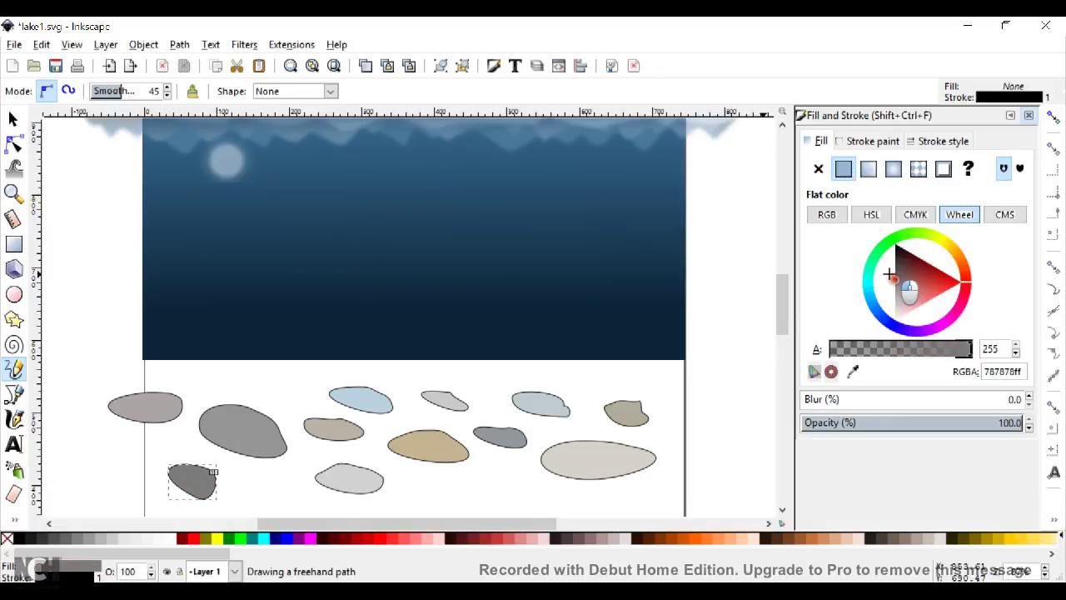
{"action": "left_click", "coordinate": [12, 119]}
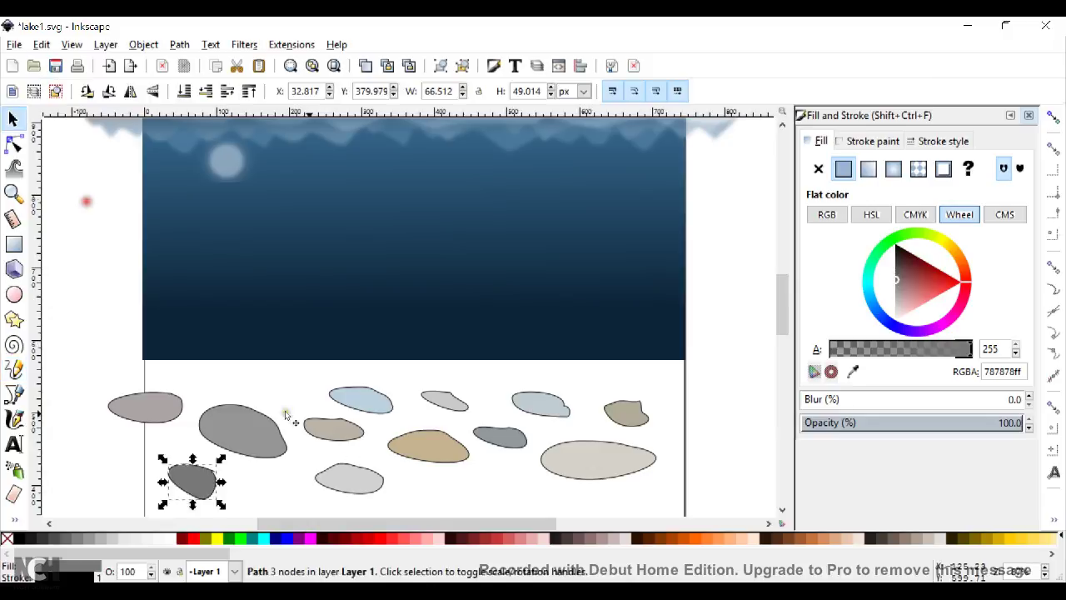
{"action": "left_click_drag", "start_coordinate": [190, 483], "coordinate": [170, 457]}
- Select all twelve stones and remove their stroke paint
{"action": "left_click_drag", "start_coordinate": [90, 369], "coordinate": [696, 505]}
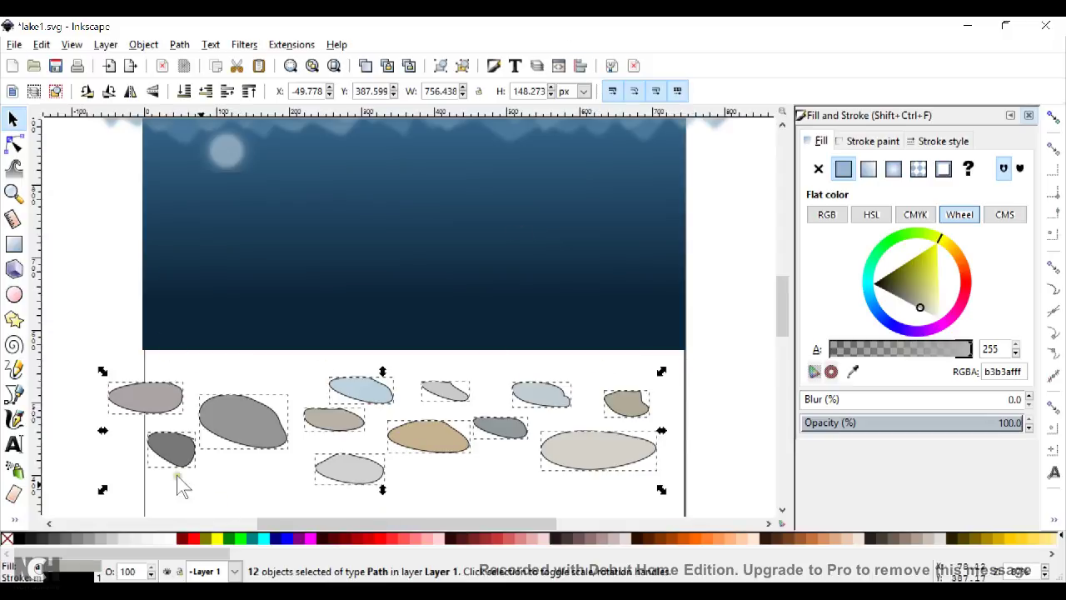
{"action": "left_click", "coordinate": [875, 141]}
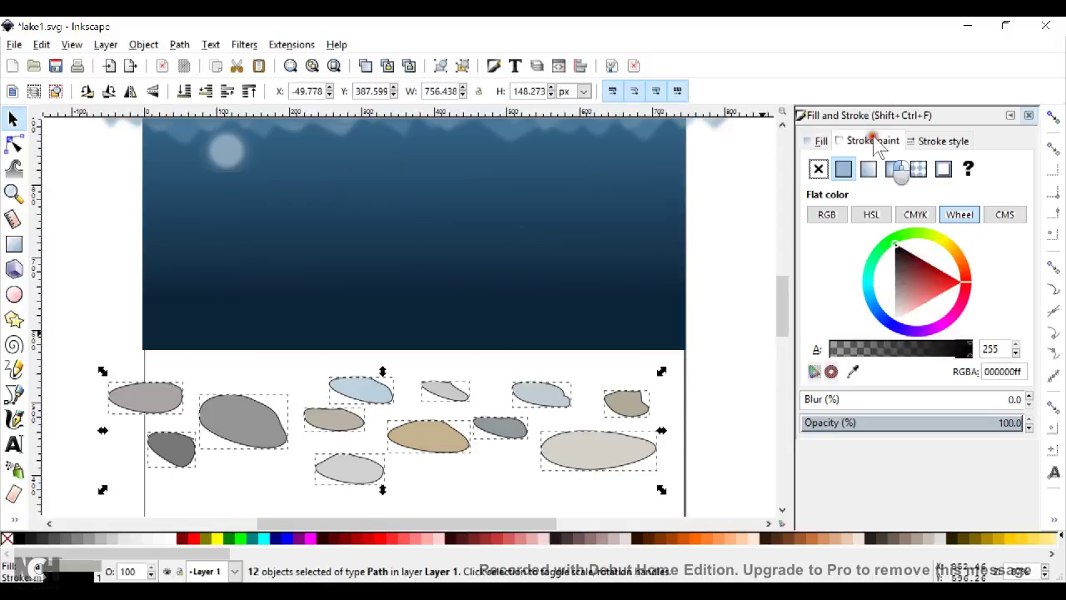
{"action": "left_click", "coordinate": [818, 169]}
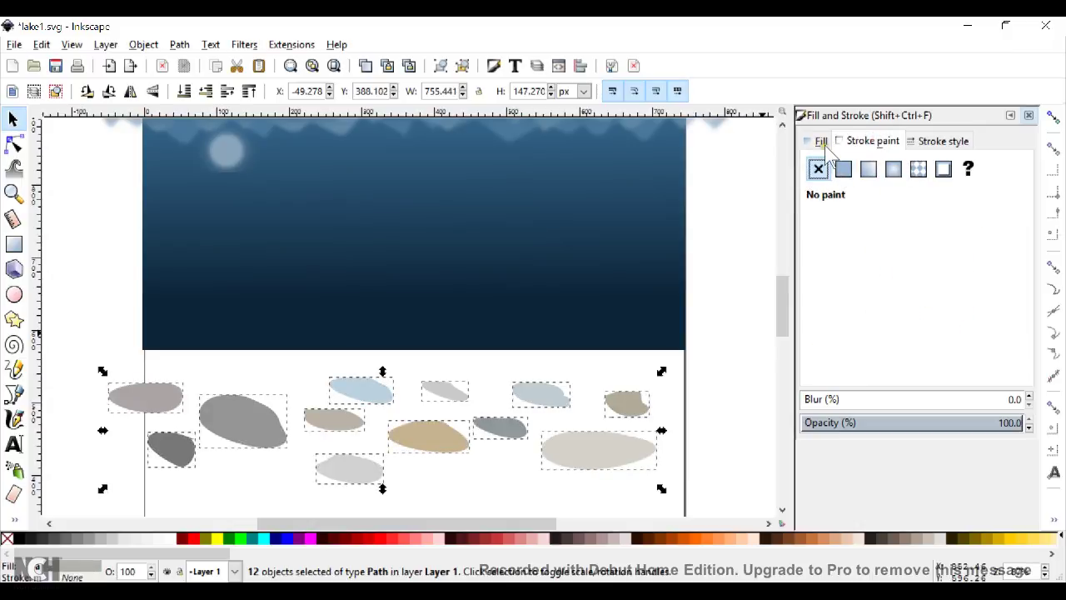
{"action": "left_click", "coordinate": [821, 142]}
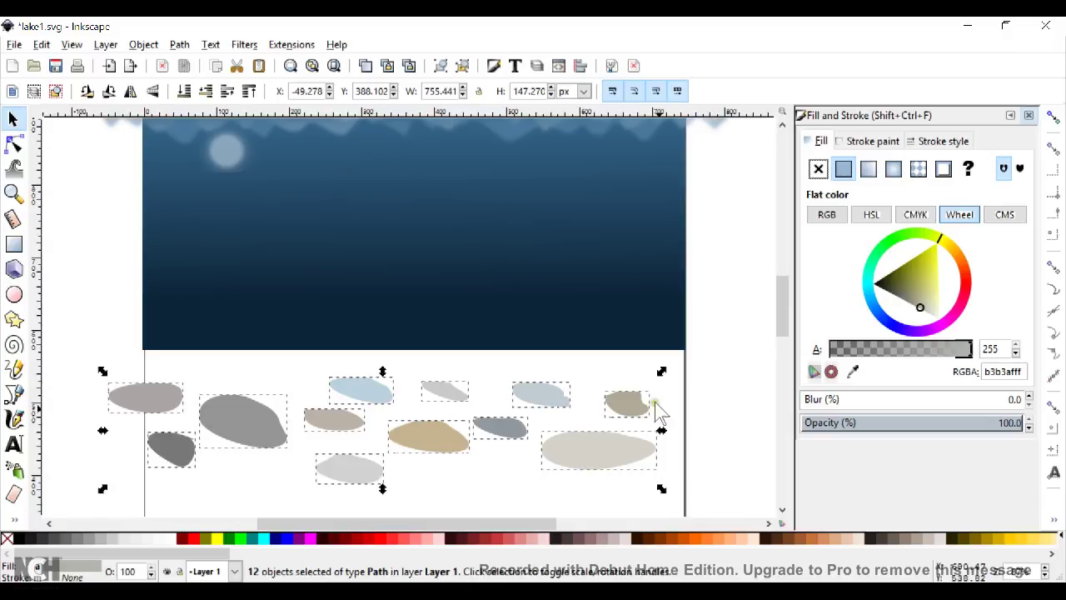
- Scale the twelve selected stones down together to about 219 × 73 px and place them below the lake across the page's left edge
{"action": "left_click_drag", "start_coordinate": [662, 370], "coordinate": [275, 424]}
{"action": "left_click_drag", "start_coordinate": [252, 460], "coordinate": [260, 413]}
{"action": "scroll", "coordinate": [458, 381], "scroll_direction": "up", "scroll_amount": 2}
{"action": "scroll", "coordinate": [458, 383], "scroll_direction": "up", "scroll_amount": 2}
{"action": "scroll", "coordinate": [458, 383], "scroll_direction": "down", "scroll_amount": 6}
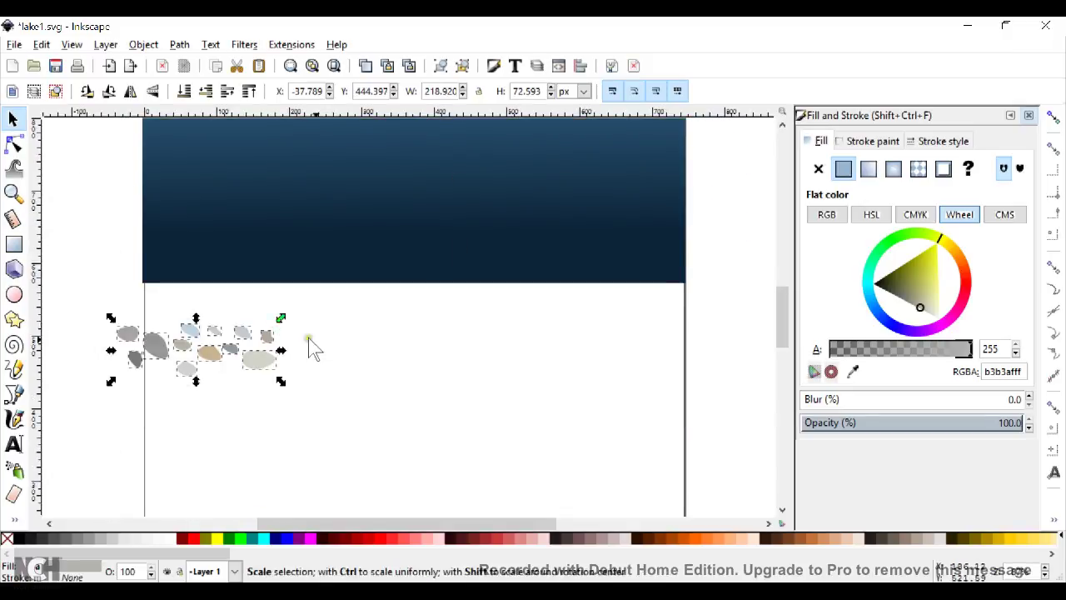
{"action": "left_click", "coordinate": [422, 357]}
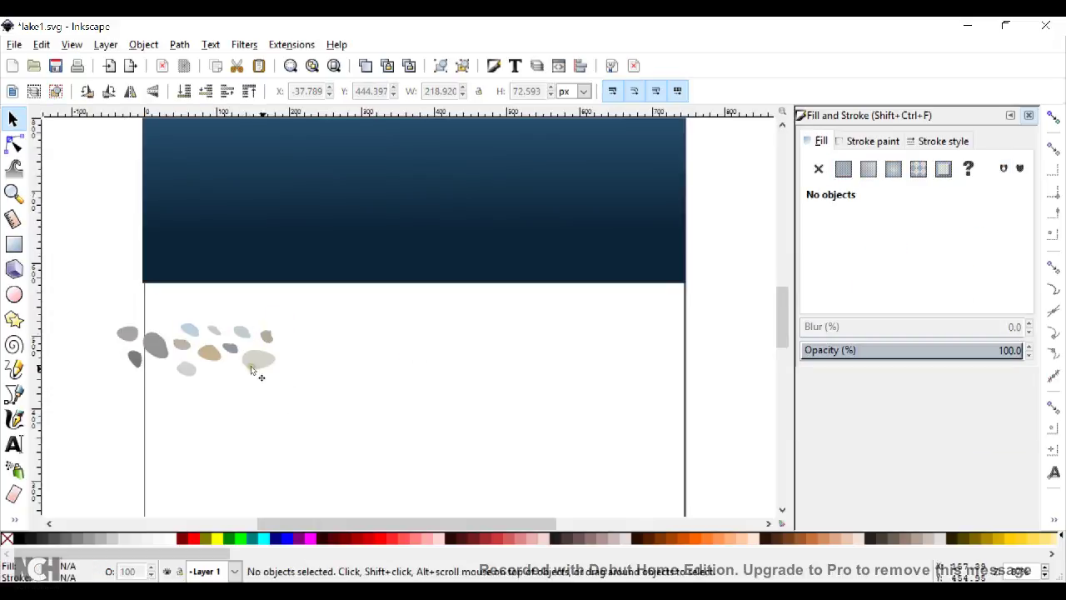
- Duplicate all twelve small stones and place the copy level with the originals, near the middle of the page
{"action": "left_click_drag", "start_coordinate": [105, 305], "coordinate": [287, 391]}
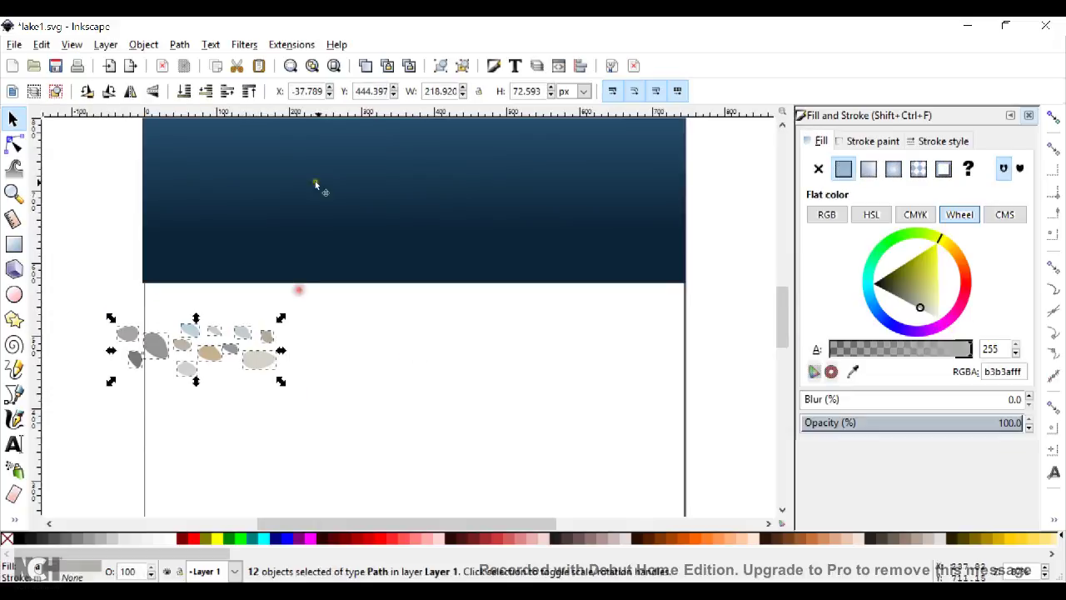
{"action": "key", "text": "ctrl+d"}
{"action": "left_click_drag", "start_coordinate": [254, 358], "coordinate": [485, 359]}
{"action": "left_click", "coordinate": [544, 434]}
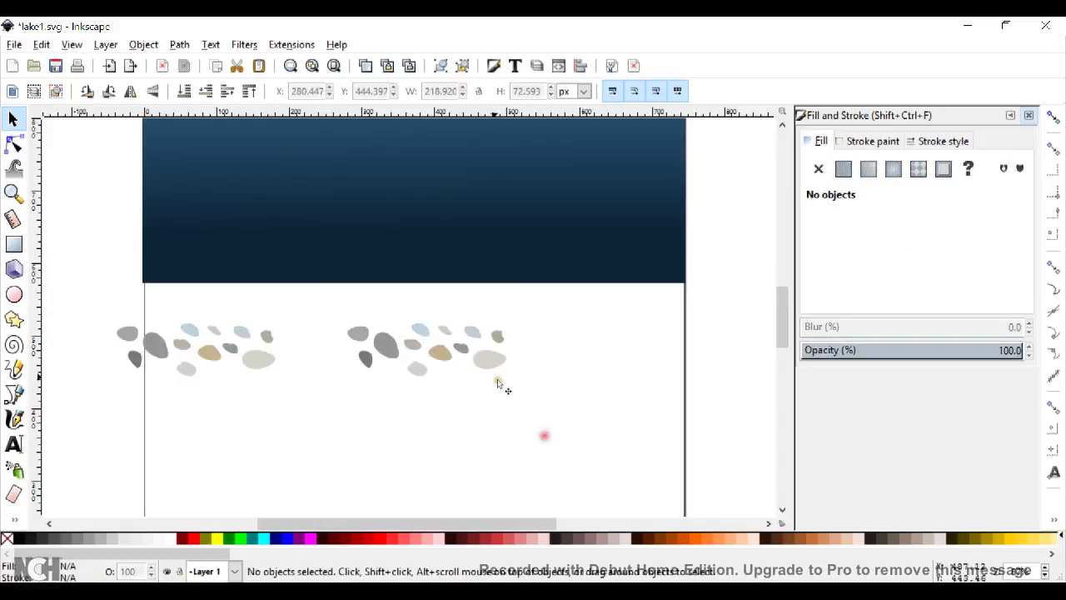
- Rearrange the copied stones individually into a compact, overlapping cluster about 149 × 49 px
{"action": "left_click", "coordinate": [399, 341]}
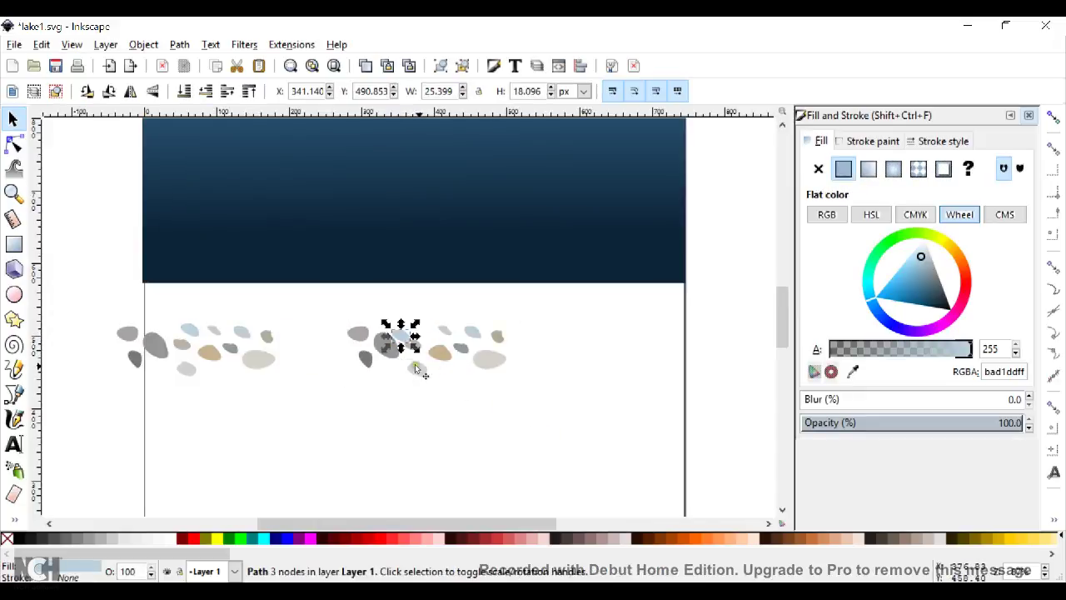
{"action": "left_click", "coordinate": [435, 354]}
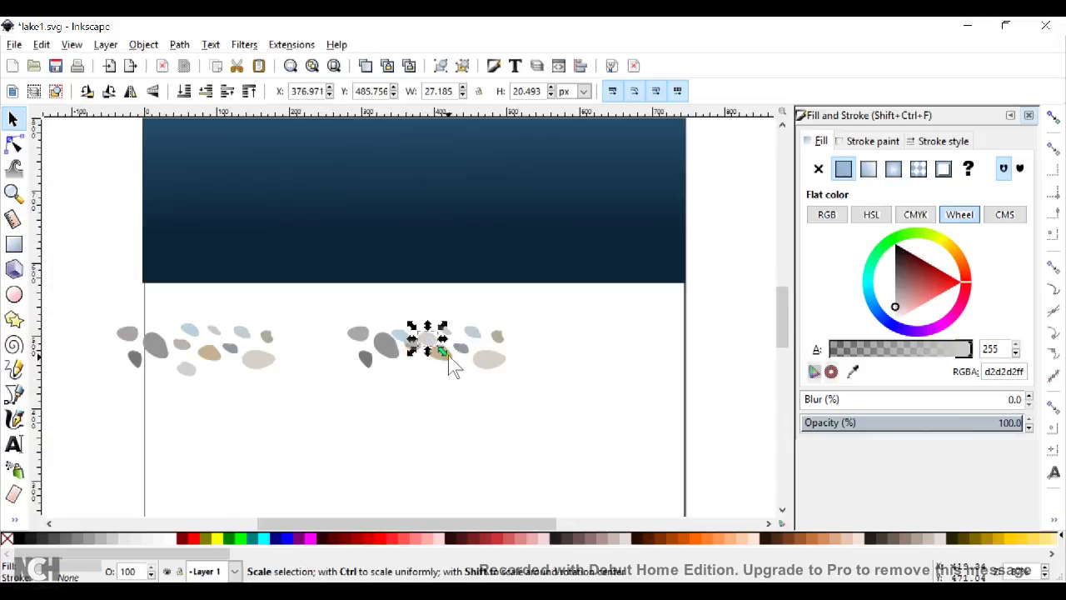
{"action": "left_click", "coordinate": [424, 358]}
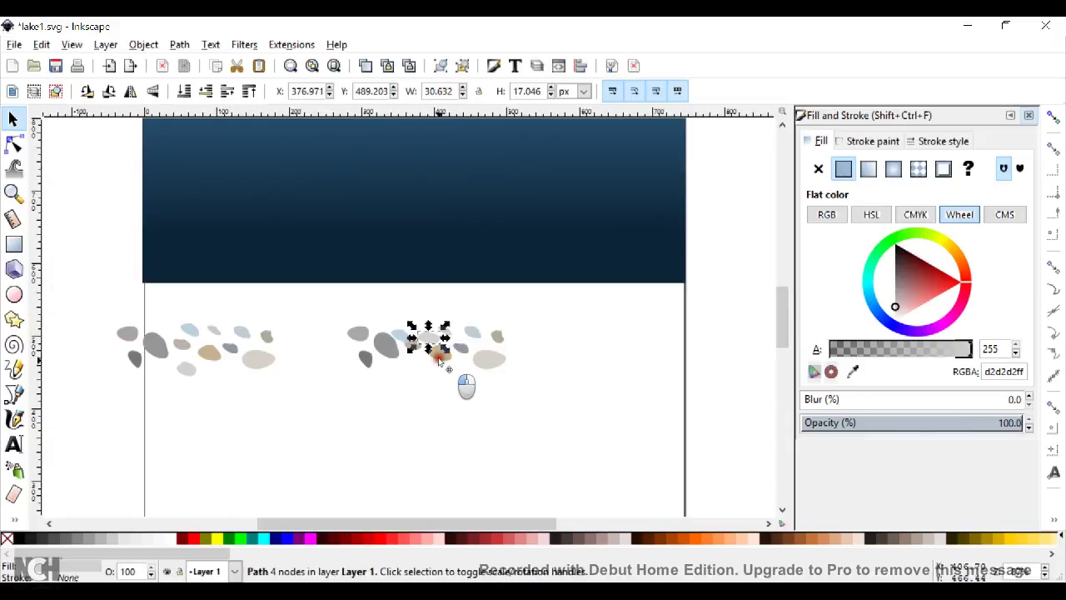
{"action": "left_click", "coordinate": [438, 358]}
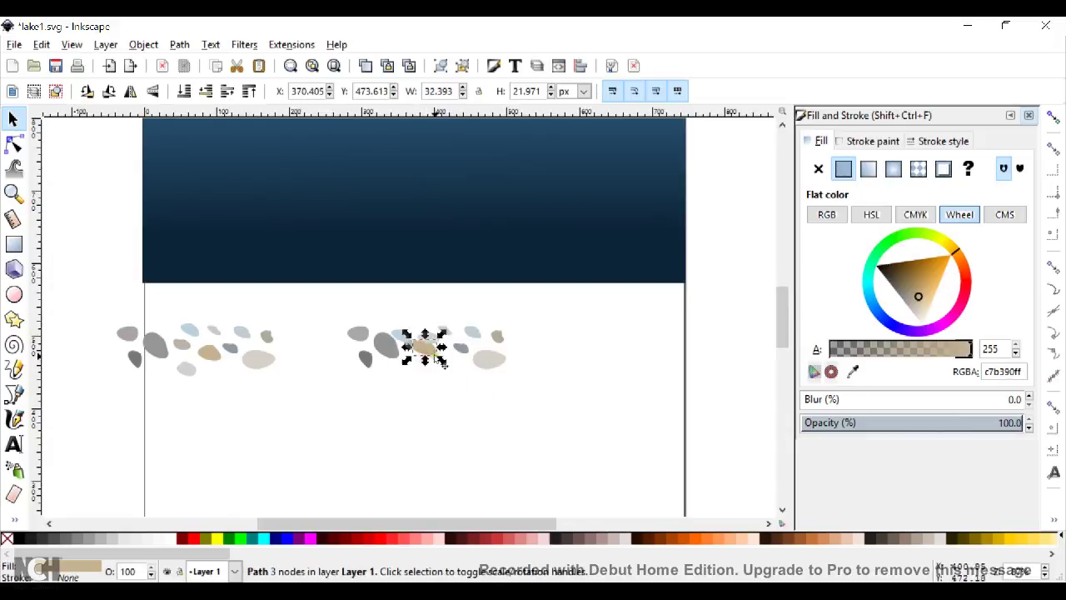
{"action": "left_click", "coordinate": [439, 357]}
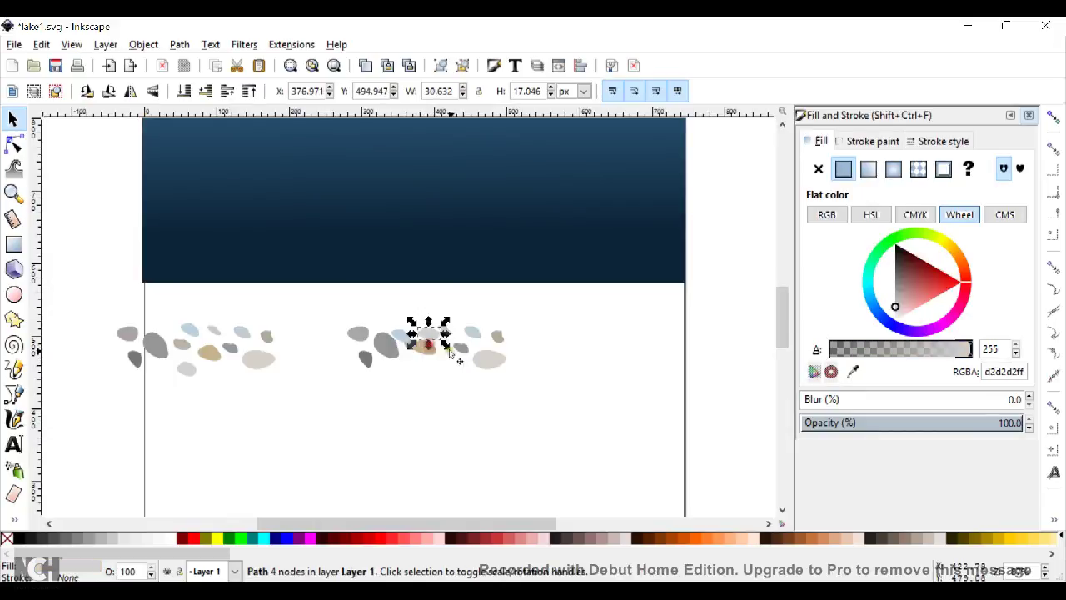
{"action": "left_click_drag", "start_coordinate": [494, 364], "coordinate": [438, 345]}
{"action": "left_click_drag", "start_coordinate": [363, 334], "coordinate": [422, 326]}
{"action": "left_click", "coordinate": [486, 385]}
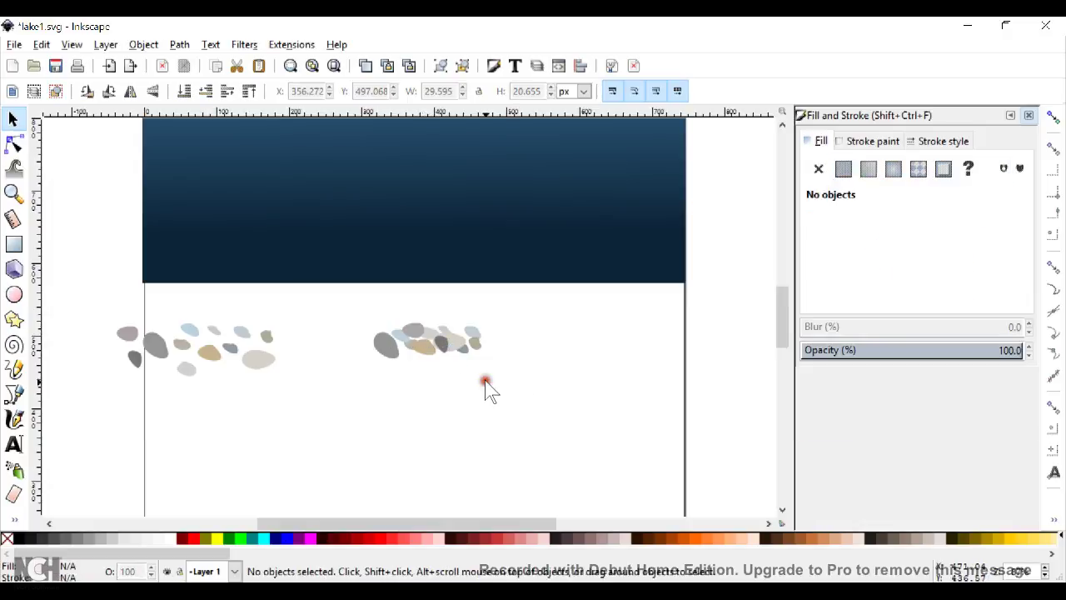
- Move the compact stone cluster onto the lake's bottom edge and spread duplicates of it along the full width
{"action": "scroll", "coordinate": [500, 375], "scroll_direction": "up", "scroll_amount": 2}
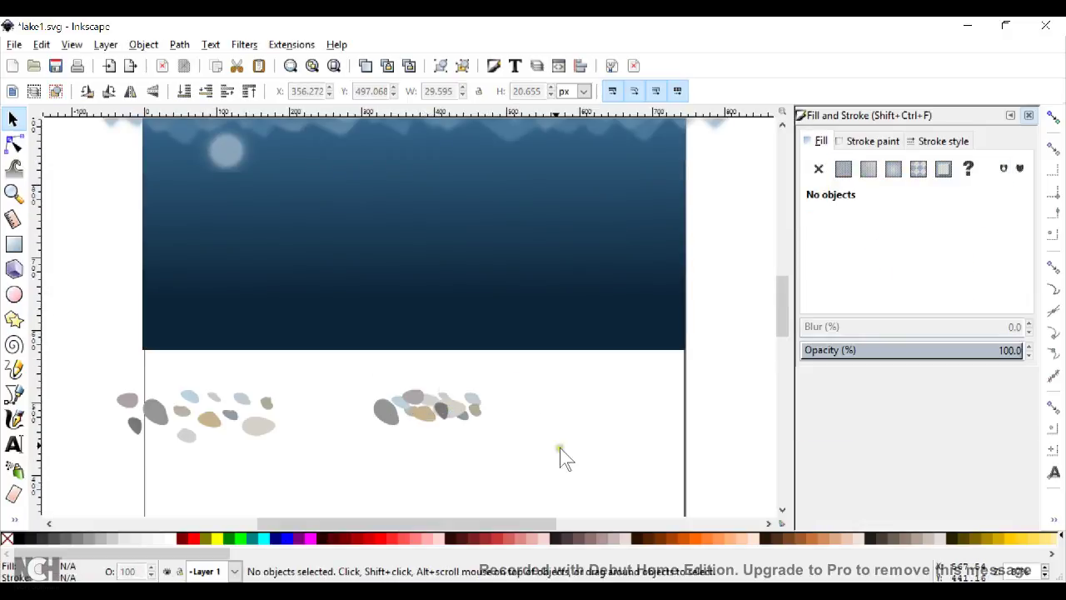
{"action": "left_click_drag", "start_coordinate": [347, 367], "coordinate": [468, 454]}
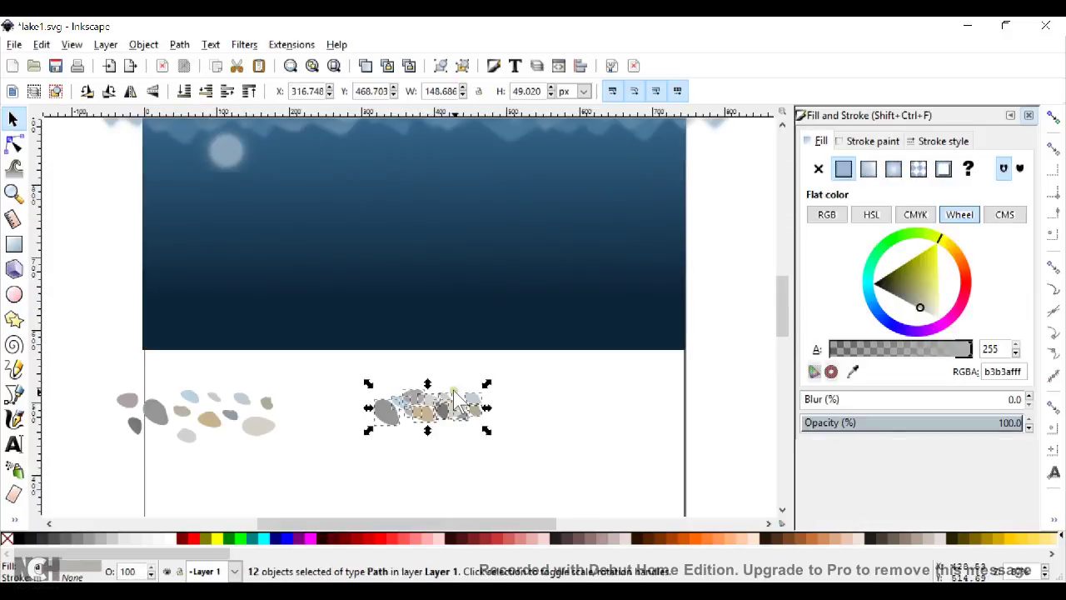
{"action": "left_click_drag", "start_coordinate": [450, 421], "coordinate": [619, 375]}
{"action": "left_click", "coordinate": [365, 66]}
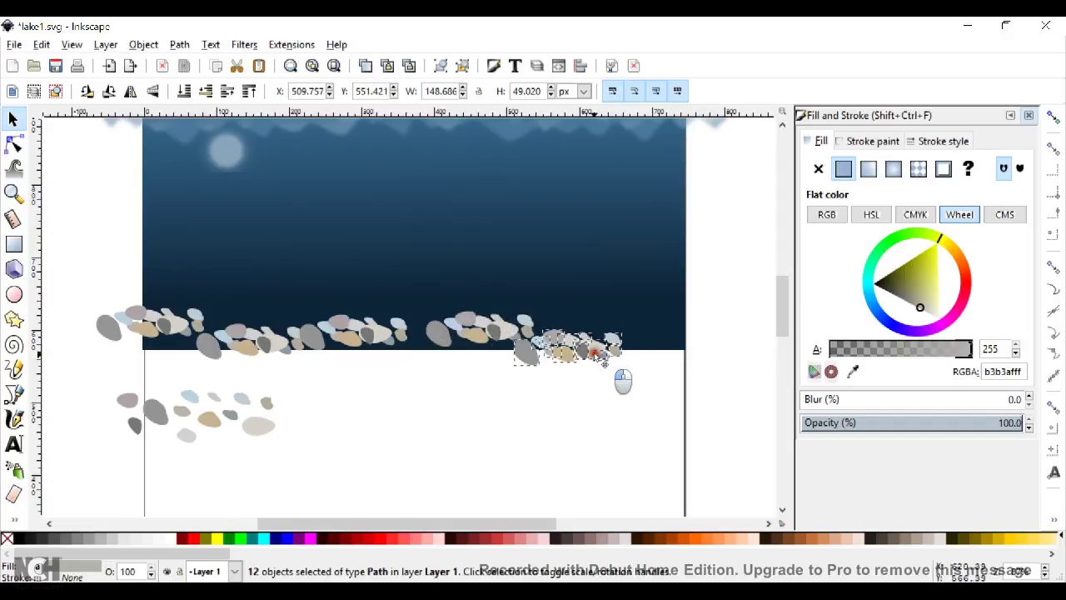
{"action": "left_click", "coordinate": [365, 66]}
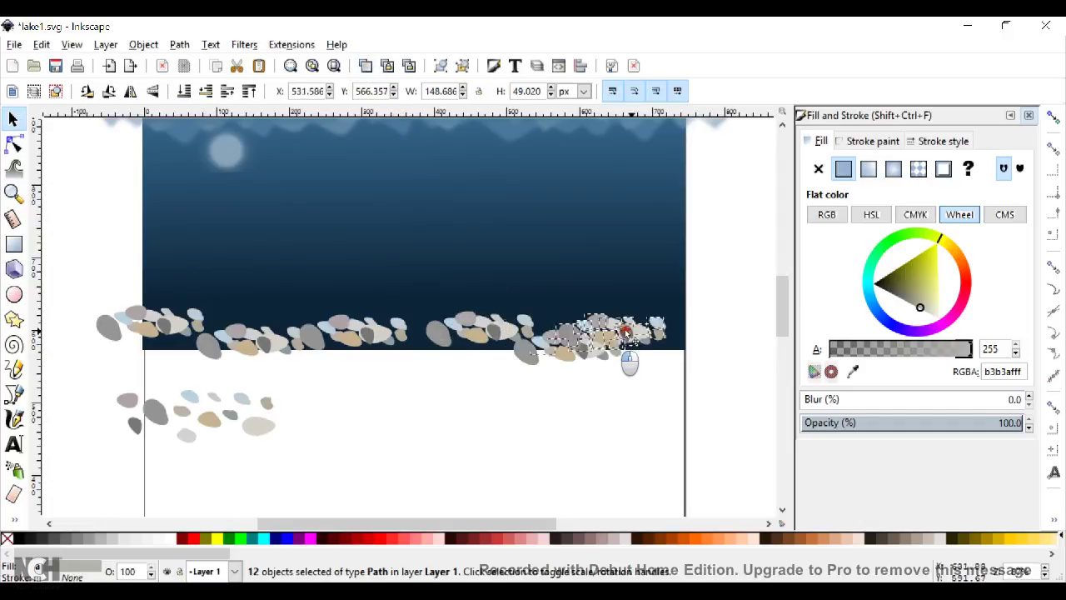
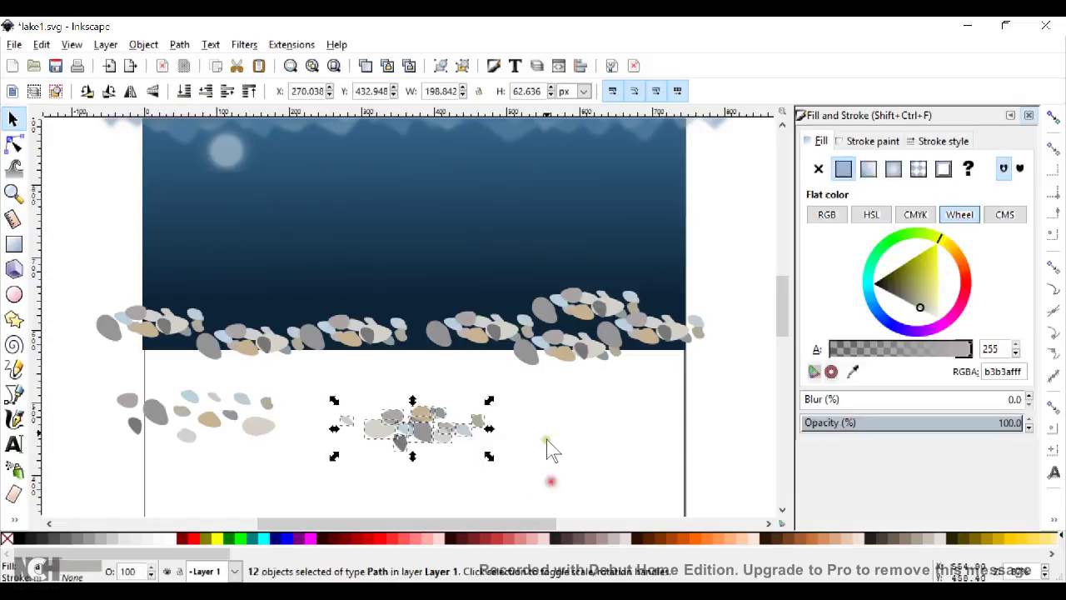
- Place the second stone arrangement, about 199 × 63 px, and its duplicates over the lake's bottom edge to fill gaps in the pebble band
{"action": "left_click_drag", "start_coordinate": [433, 418], "coordinate": [721, 368]}
{"action": "left_click", "coordinate": [364, 66]}
{"action": "left_click", "coordinate": [367, 66]}
{"action": "left_click", "coordinate": [579, 443]}
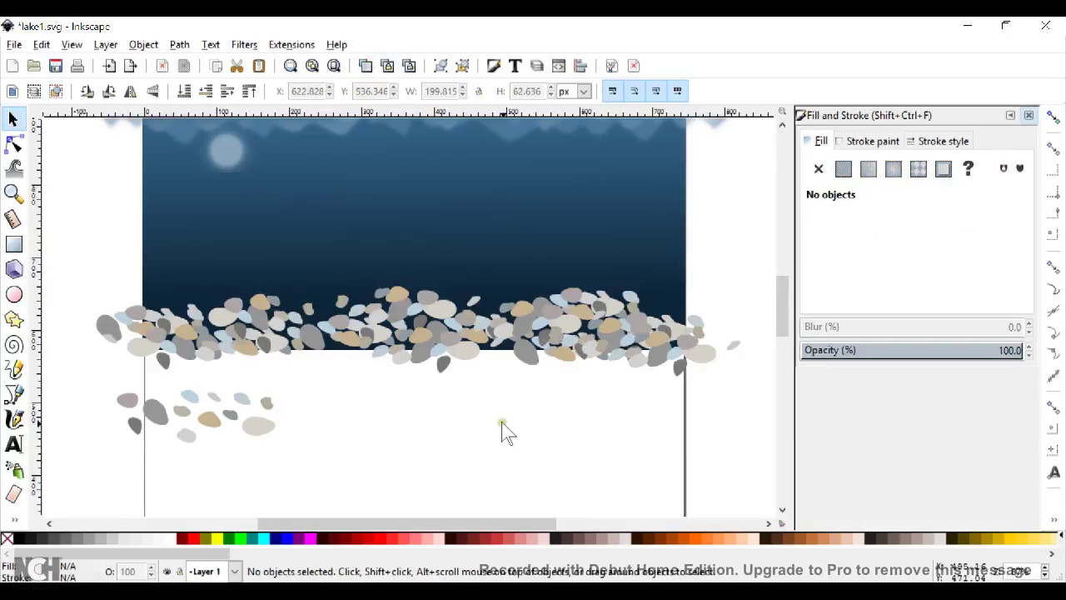
- Move the twelve loose stones slightly lower and place a duplicate set beside them, below the pebble band
{"action": "scroll", "coordinate": [534, 412], "scroll_direction": "up", "scroll_amount": 5}
{"action": "scroll", "coordinate": [549, 398], "scroll_direction": "down", "scroll_amount": 5}
{"action": "scroll", "coordinate": [533, 384], "scroll_direction": "down", "scroll_amount": 1}
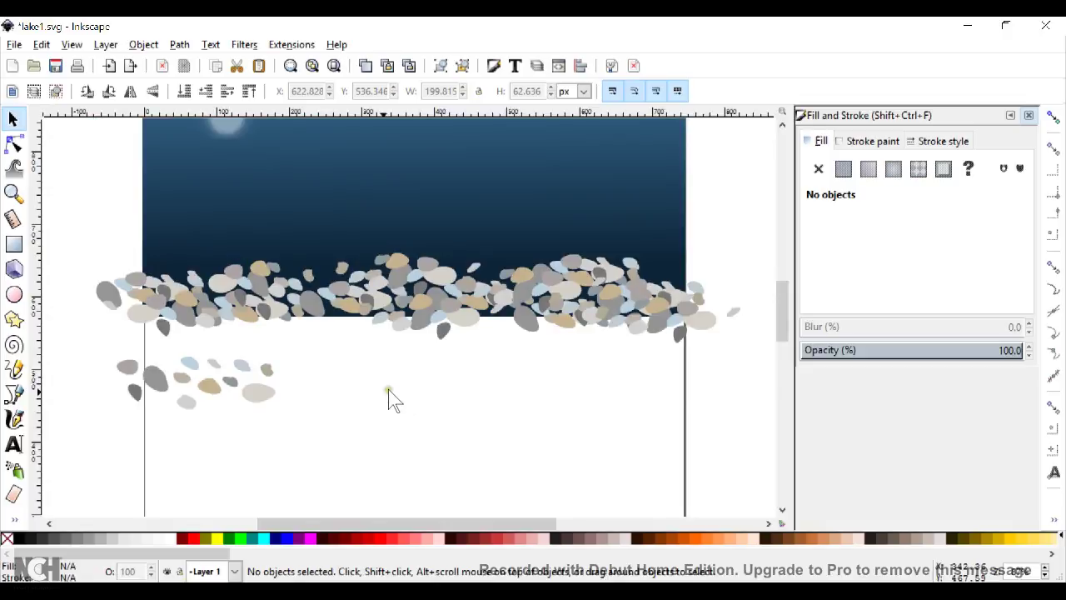
{"action": "left_click_drag", "start_coordinate": [86, 348], "coordinate": [329, 437]}
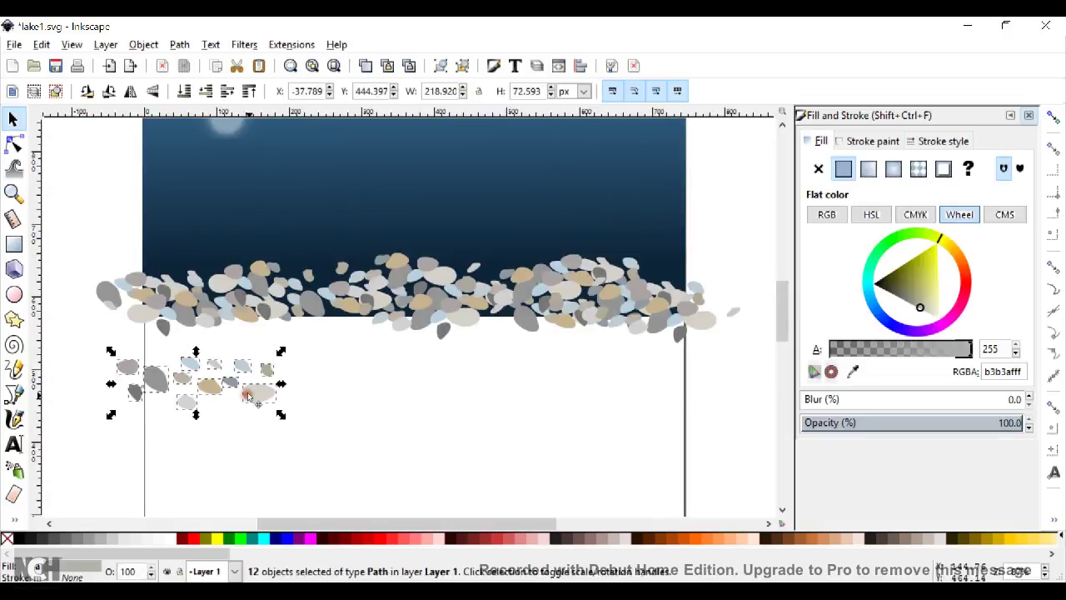
{"action": "left_click_drag", "start_coordinate": [250, 397], "coordinate": [487, 438]}
{"action": "left_click", "coordinate": [601, 450]}
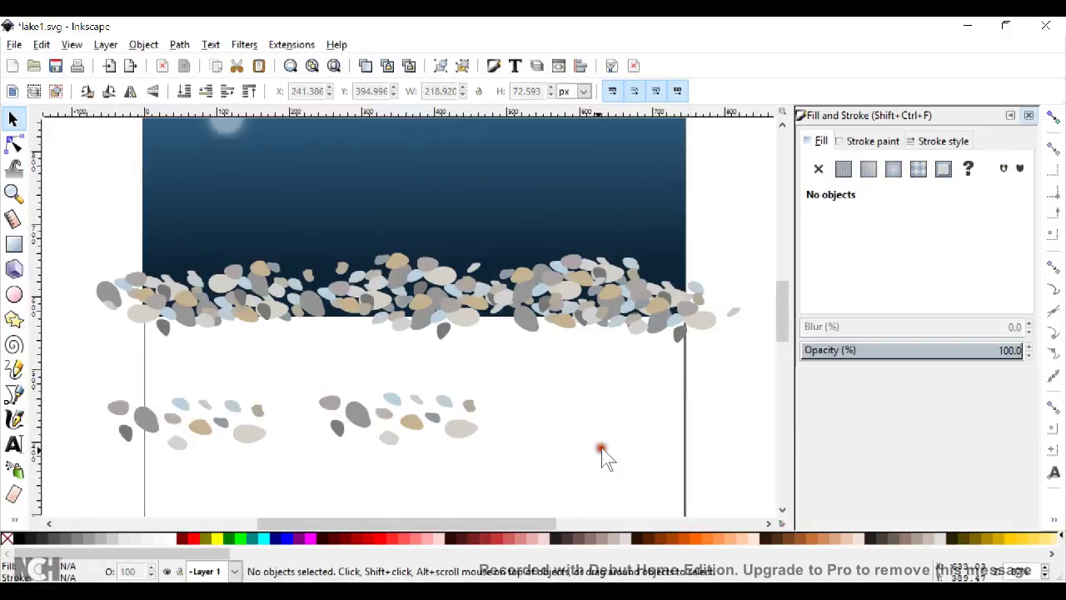
- Rearrange the new duplicate stones into a different overlapping cluster about 166 × 53 px
{"action": "left_click", "coordinate": [349, 421]}
{"action": "left_click_drag", "start_coordinate": [399, 415], "coordinate": [436, 406]}
{"action": "left_click", "coordinate": [390, 439]}
{"action": "left_click", "coordinate": [500, 440]}
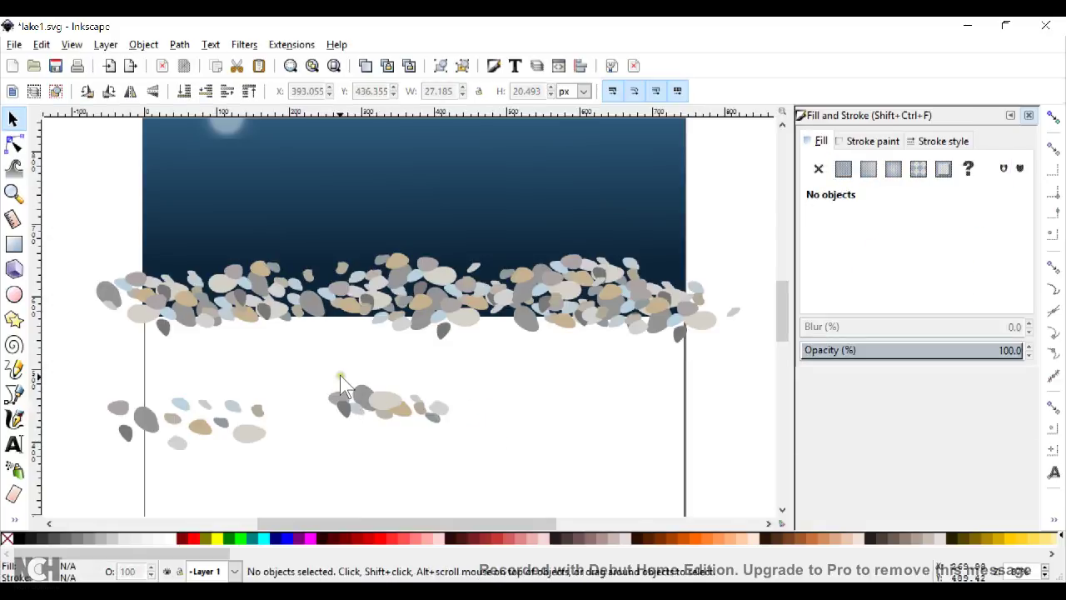
- Distribute duplicates of the new cluster over the pebble band, including its middle, right end and upper left end
{"action": "mouse_move", "coordinate": [295, 362]}
{"action": "left_mouse_down"}
{"action": "mouse_move", "coordinate": [333, 420]}
{"action": "mouse_move", "coordinate": [500, 489]}
{"action": "left_mouse_up"}
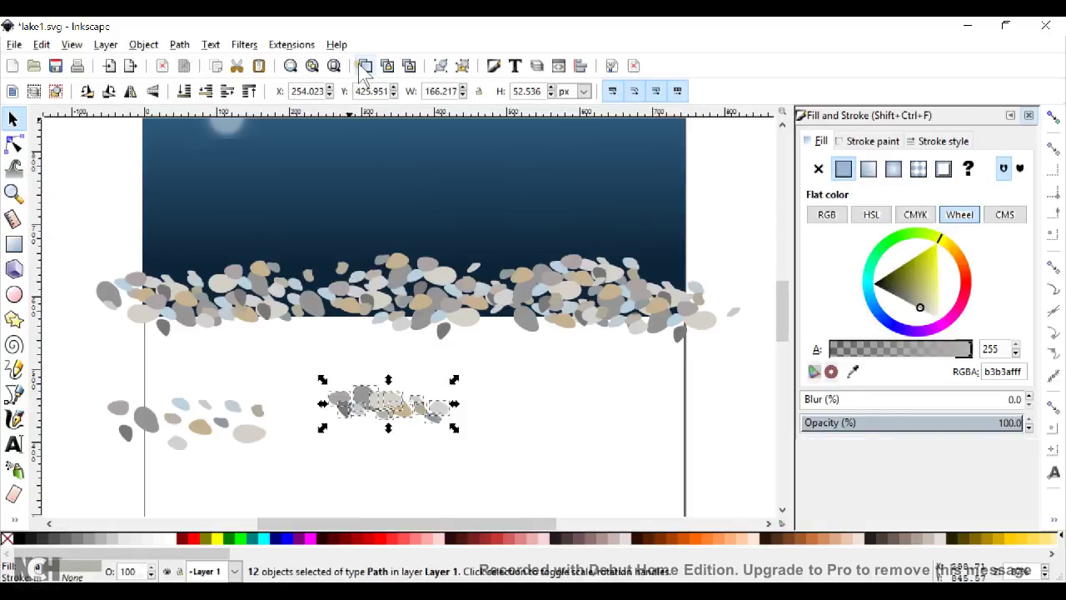
{"action": "left_click_drag", "start_coordinate": [396, 404], "coordinate": [345, 313]}
{"action": "left_click_drag", "start_coordinate": [310, 369], "coordinate": [470, 460]}
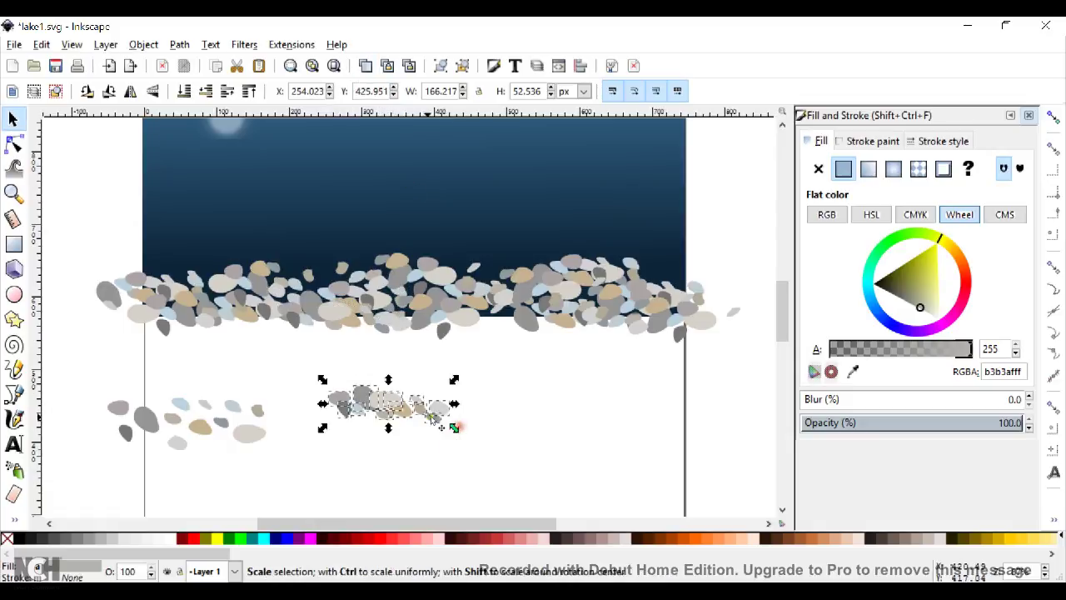
{"action": "left_click_drag", "start_coordinate": [420, 413], "coordinate": [736, 286]}
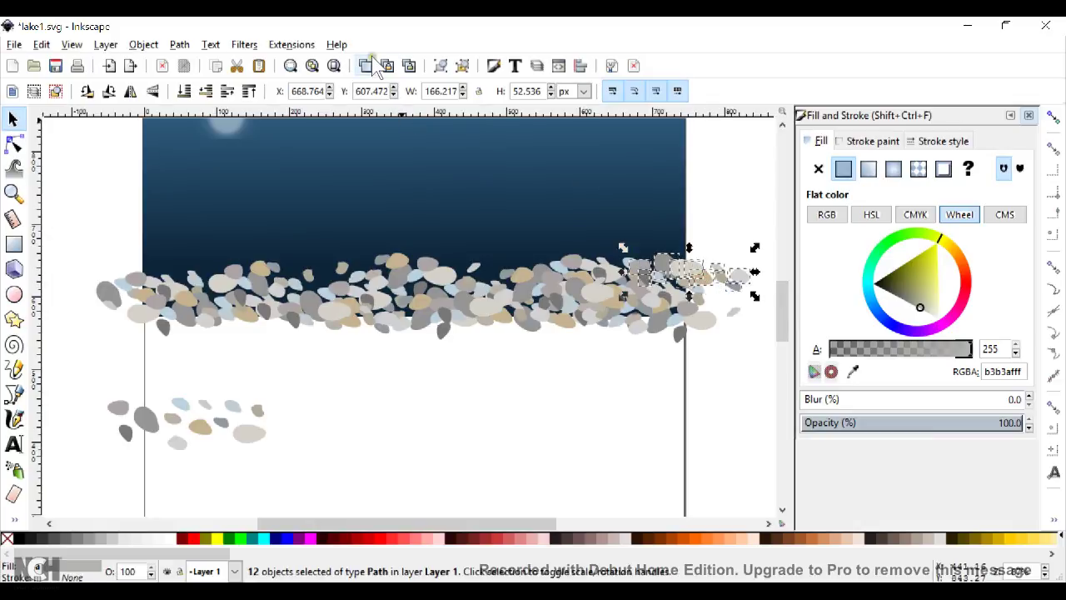
{"action": "left_click_drag", "start_coordinate": [636, 279], "coordinate": [187, 267]}
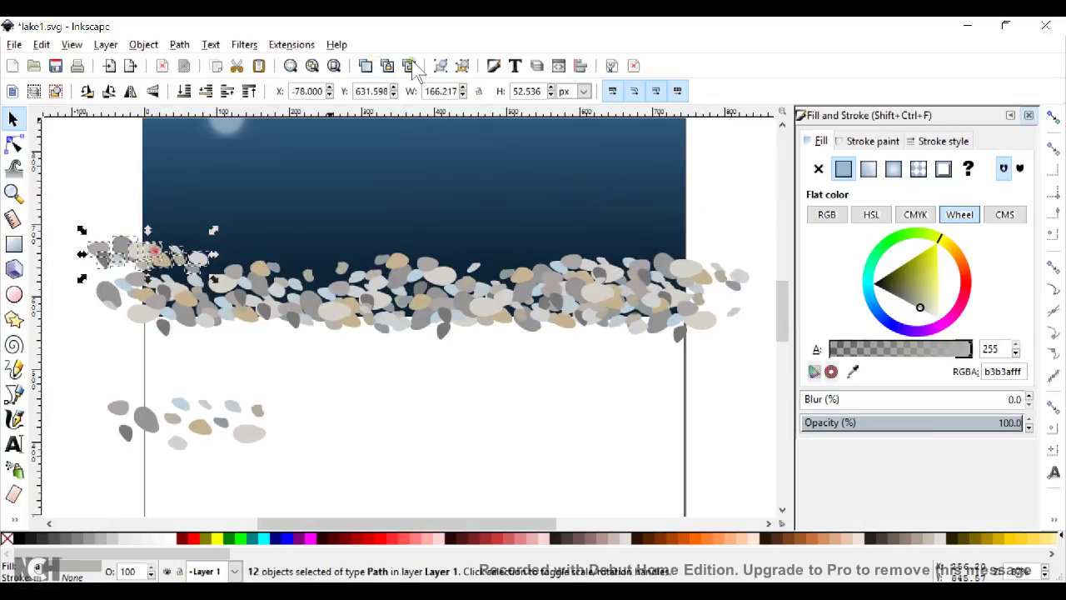
{"action": "left_click", "coordinate": [335, 428]}
- Move the large beige stone from the loose set into the water above the pebble band and stretch it to about 78 × 26 px
{"action": "scroll", "coordinate": [435, 405], "scroll_direction": "up", "scroll_amount": 5}
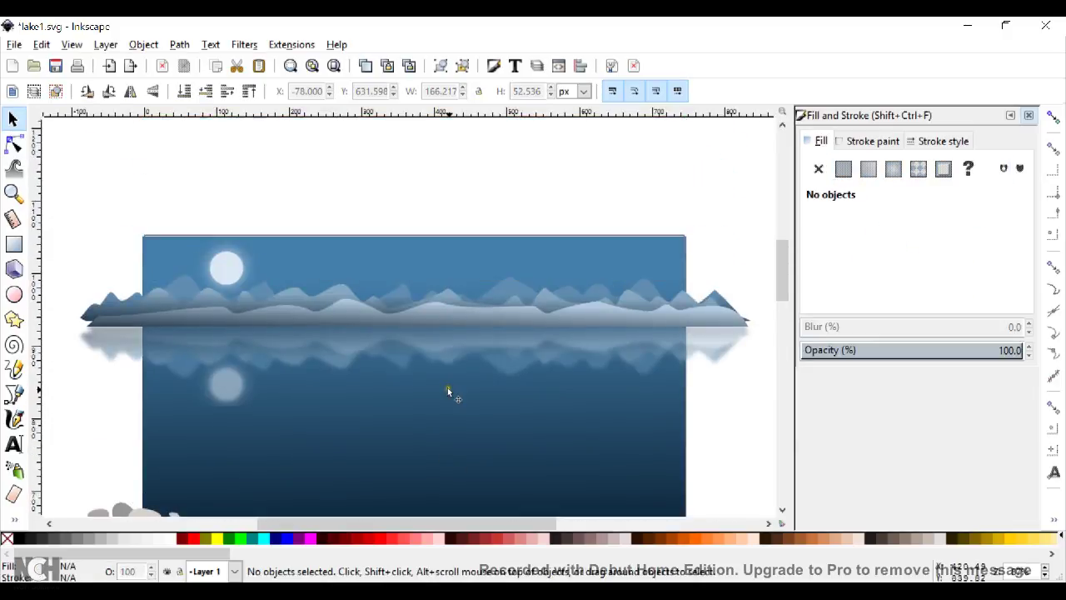
{"action": "scroll", "coordinate": [448, 386], "scroll_direction": "down", "scroll_amount": 8}
{"action": "scroll", "coordinate": [448, 386], "scroll_direction": "up", "scroll_amount": 1}
{"action": "scroll", "coordinate": [403, 384], "scroll_direction": "up", "scroll_amount": 1}
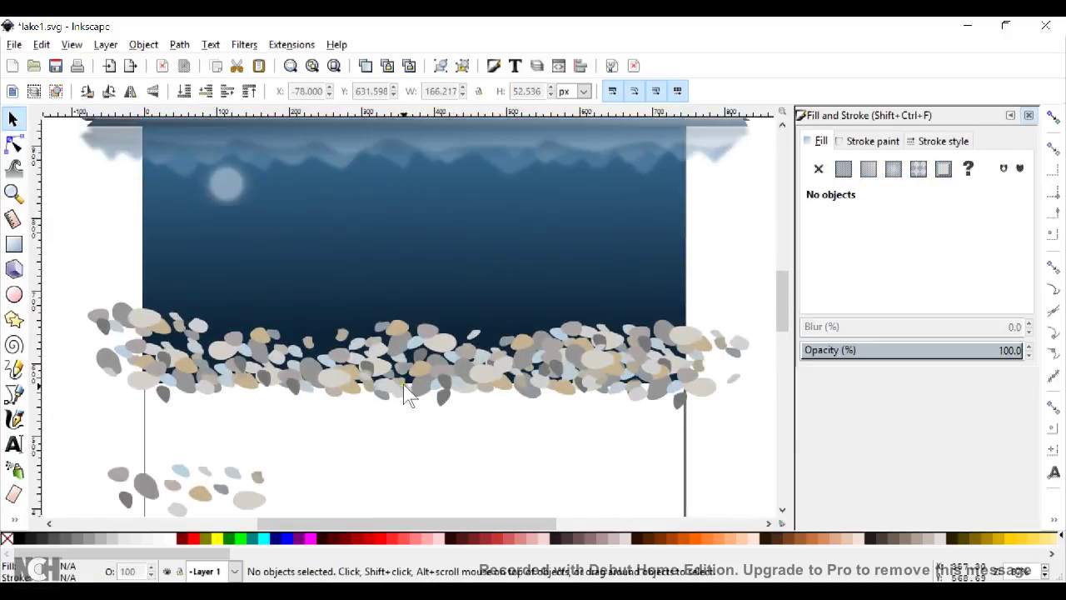
{"action": "scroll", "coordinate": [403, 384], "scroll_direction": "up", "scroll_amount": 2}
{"action": "scroll", "coordinate": [336, 325], "scroll_direction": "down", "scroll_amount": 4}
{"action": "left_click", "coordinate": [280, 256]}
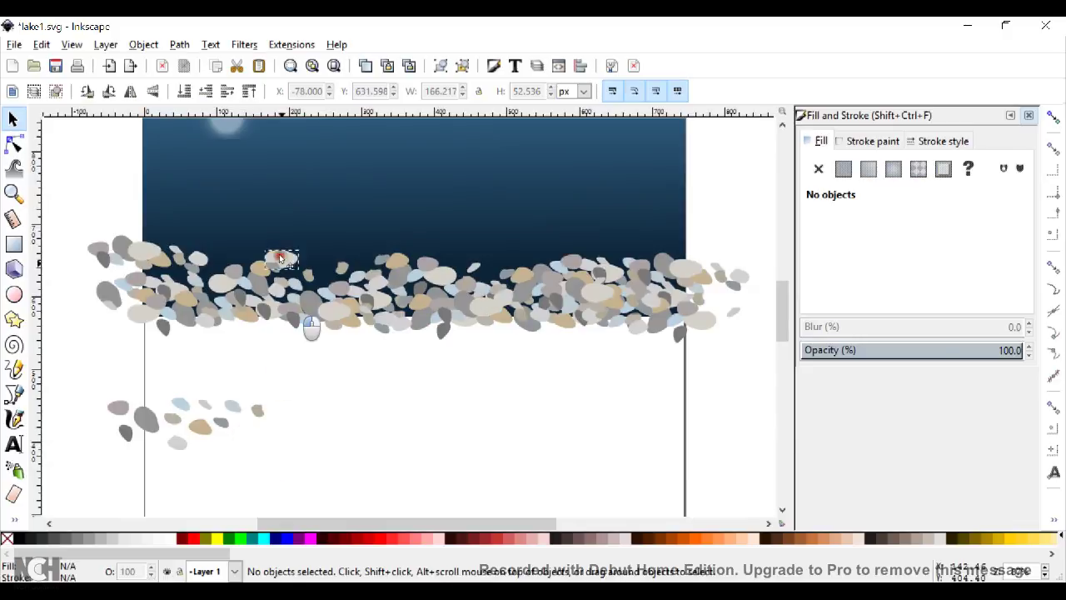
{"action": "left_click_drag", "start_coordinate": [280, 257], "coordinate": [311, 241]}
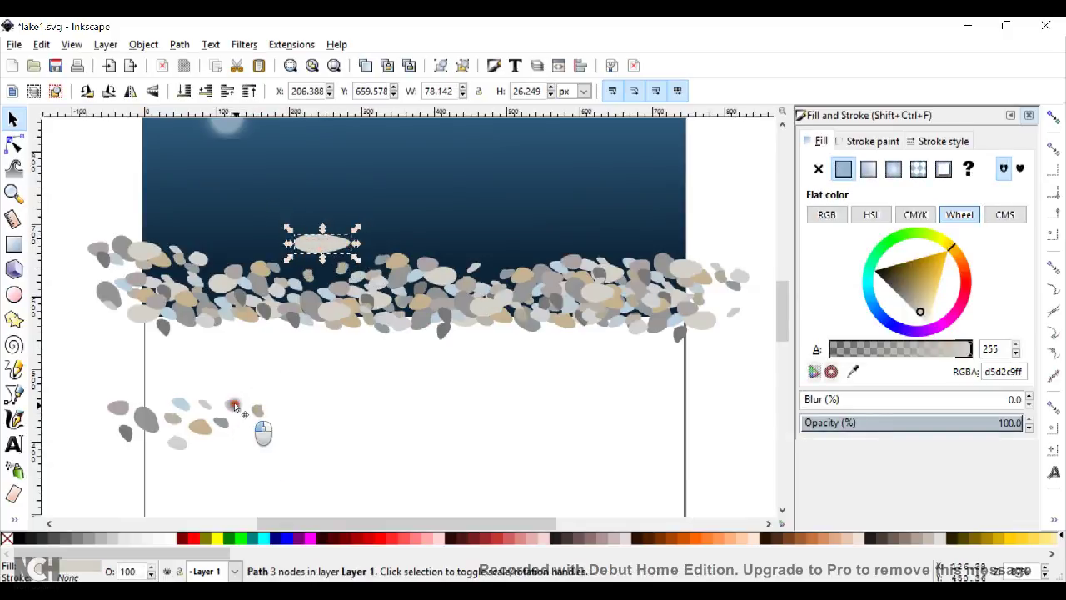
- Move two pale blue loose stones and the large grey one into the water at the left, resizing the grey one to about 48 × 37 px
{"action": "left_click_drag", "start_coordinate": [235, 406], "coordinate": [244, 247]}
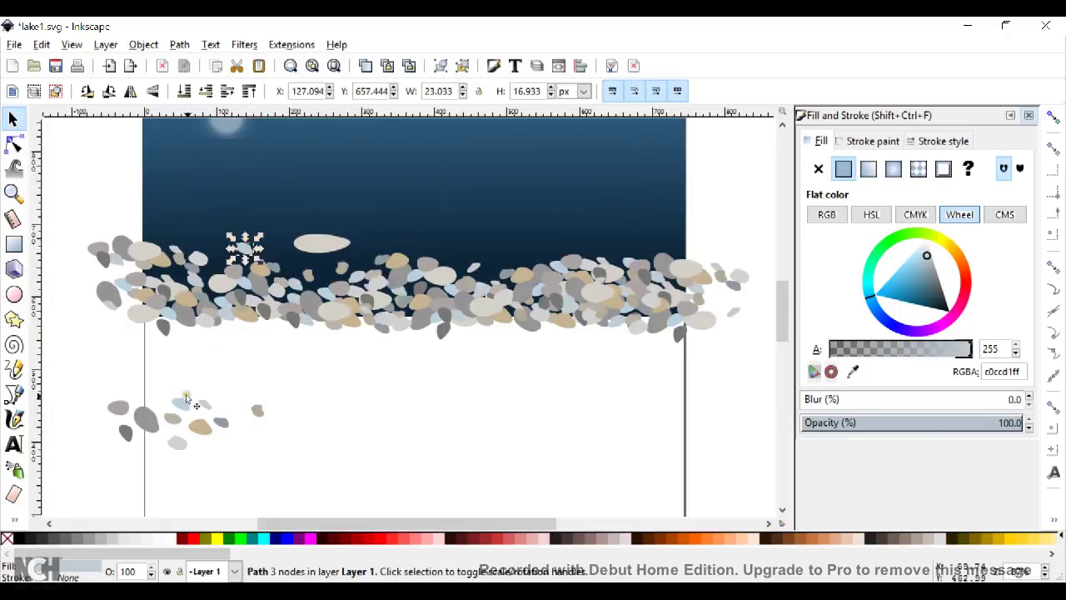
{"action": "left_click_drag", "start_coordinate": [182, 406], "coordinate": [208, 223]}
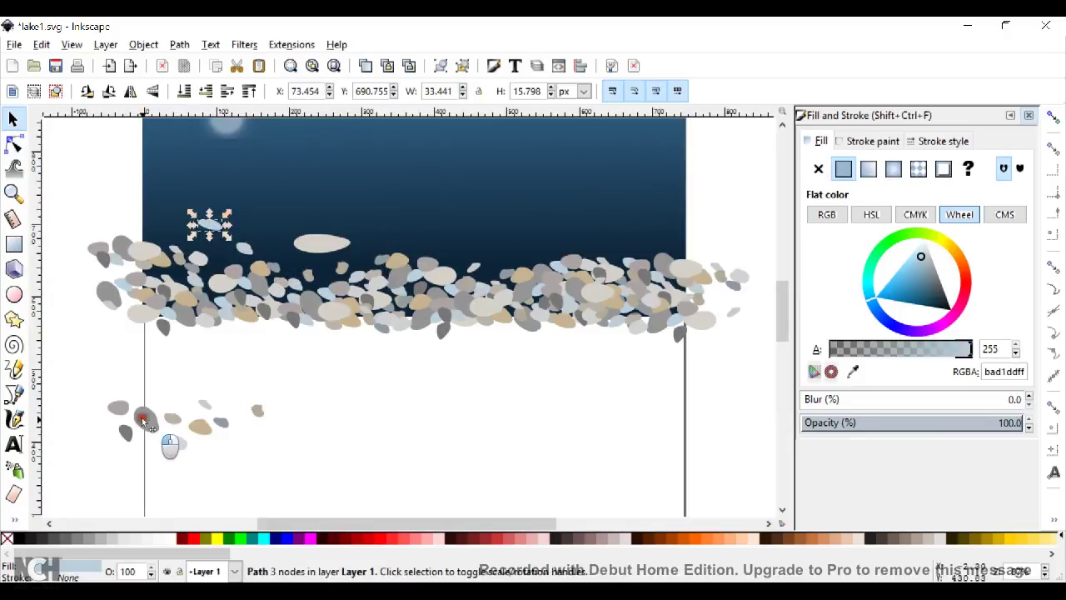
{"action": "left_click_drag", "start_coordinate": [147, 419], "coordinate": [175, 238]}
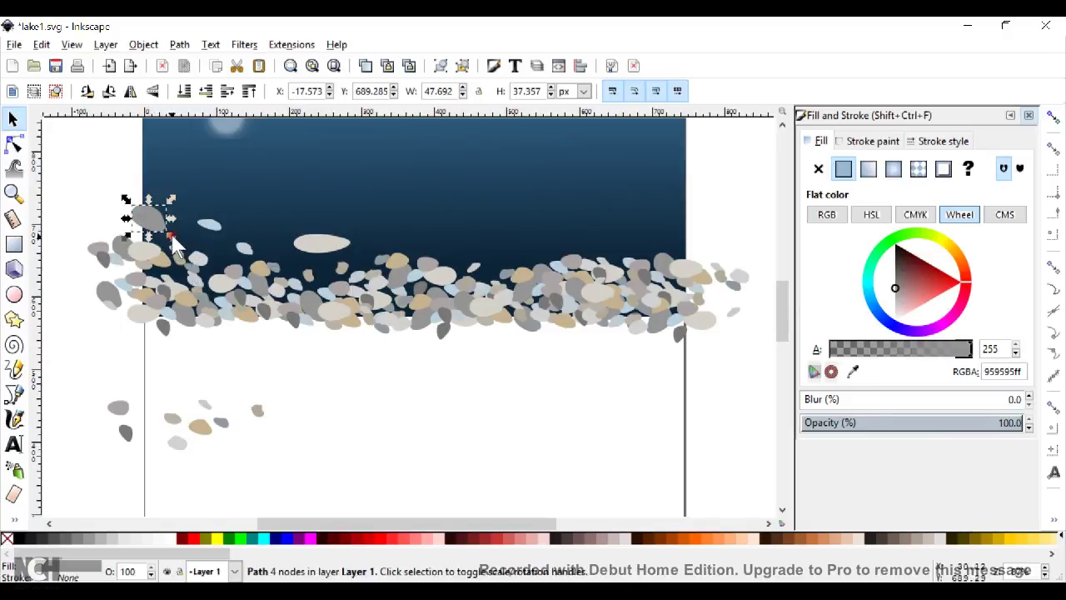
- Scatter the mauve-grey, grey-beige, olive-beige and blue-grey loose stones individually in the water above the pebble band
{"action": "left_click_drag", "start_coordinate": [127, 405], "coordinate": [267, 231]}
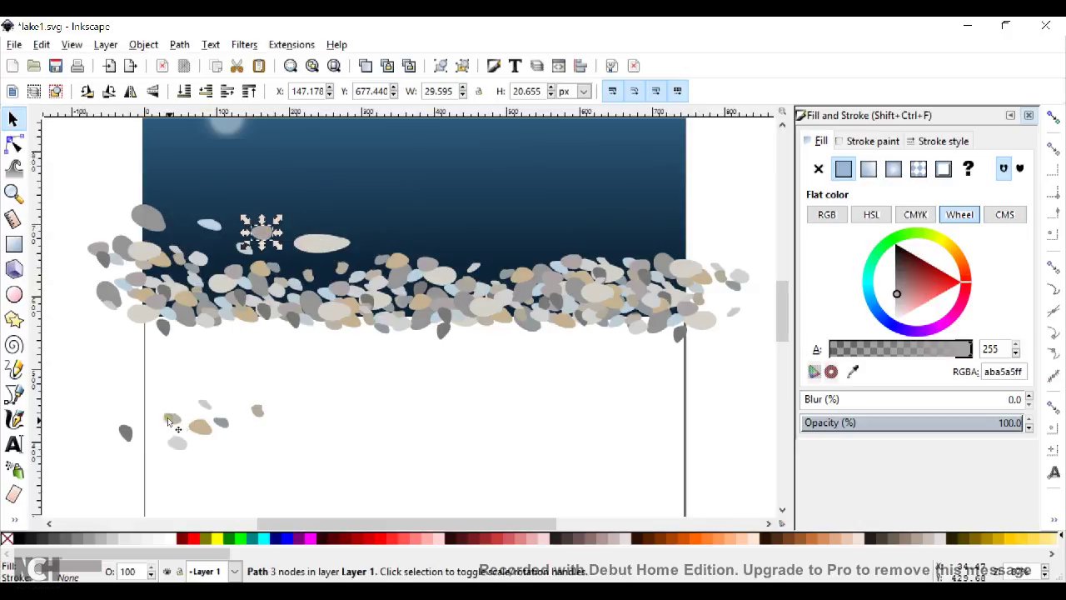
{"action": "left_click_drag", "start_coordinate": [167, 423], "coordinate": [429, 241]}
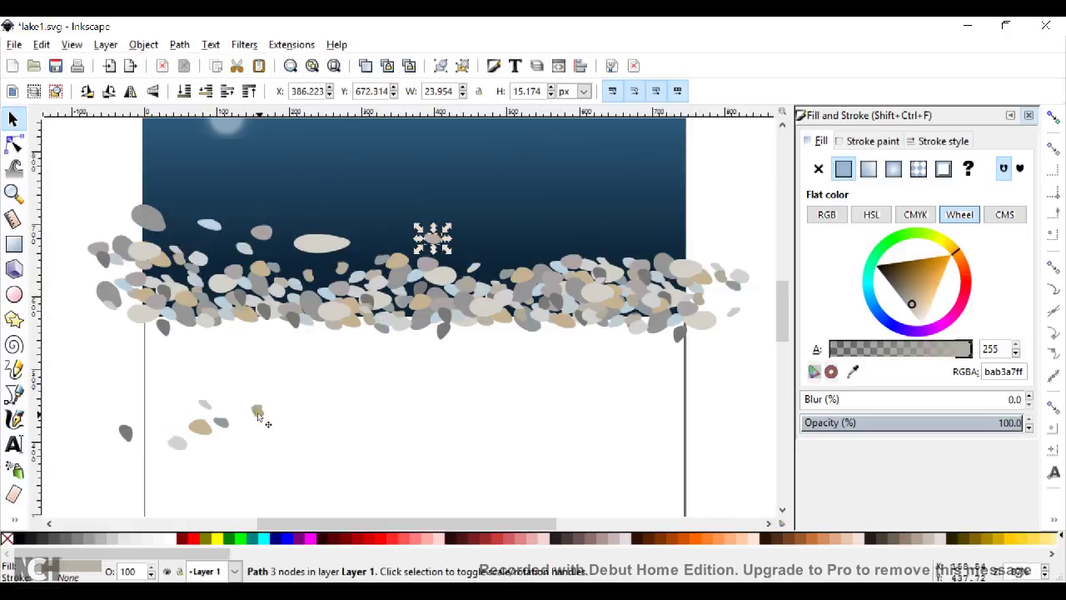
{"action": "left_click_drag", "start_coordinate": [258, 416], "coordinate": [464, 247]}
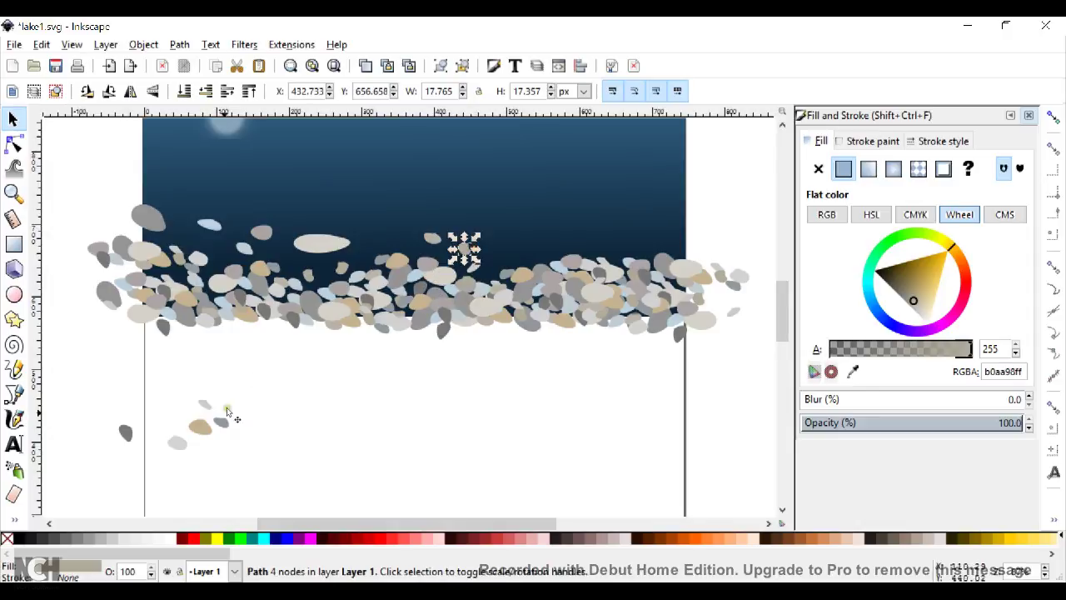
{"action": "left_click_drag", "start_coordinate": [223, 423], "coordinate": [510, 224]}
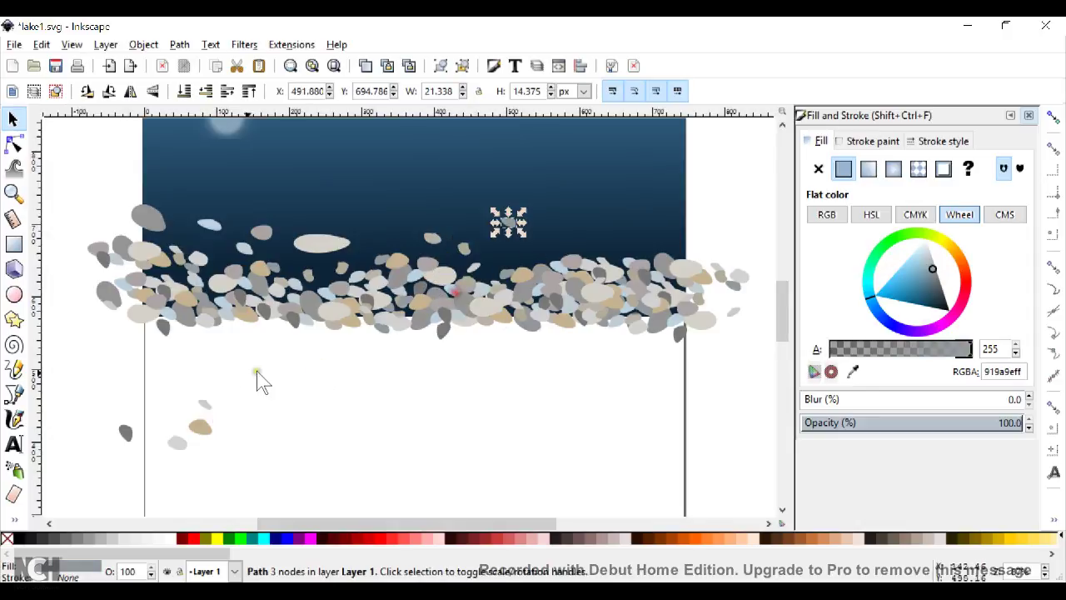
- Scatter the last four loose stones, tan, two light grey and one dark grey, in the water above the pebble band's right half
{"action": "left_click_drag", "start_coordinate": [200, 426], "coordinate": [566, 261]}
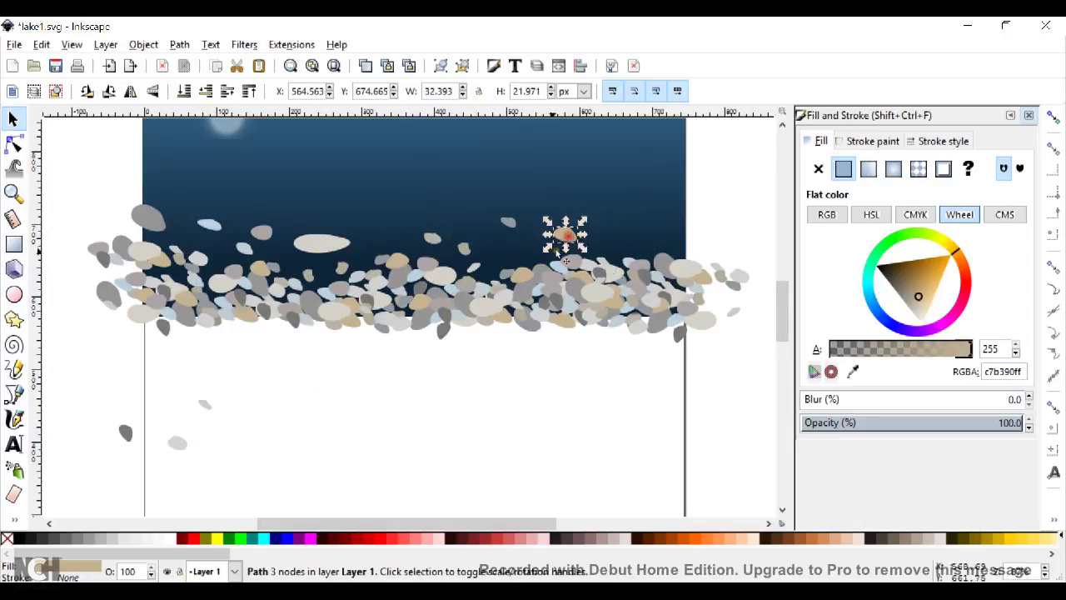
{"action": "left_click_drag", "start_coordinate": [175, 446], "coordinate": [525, 250]}
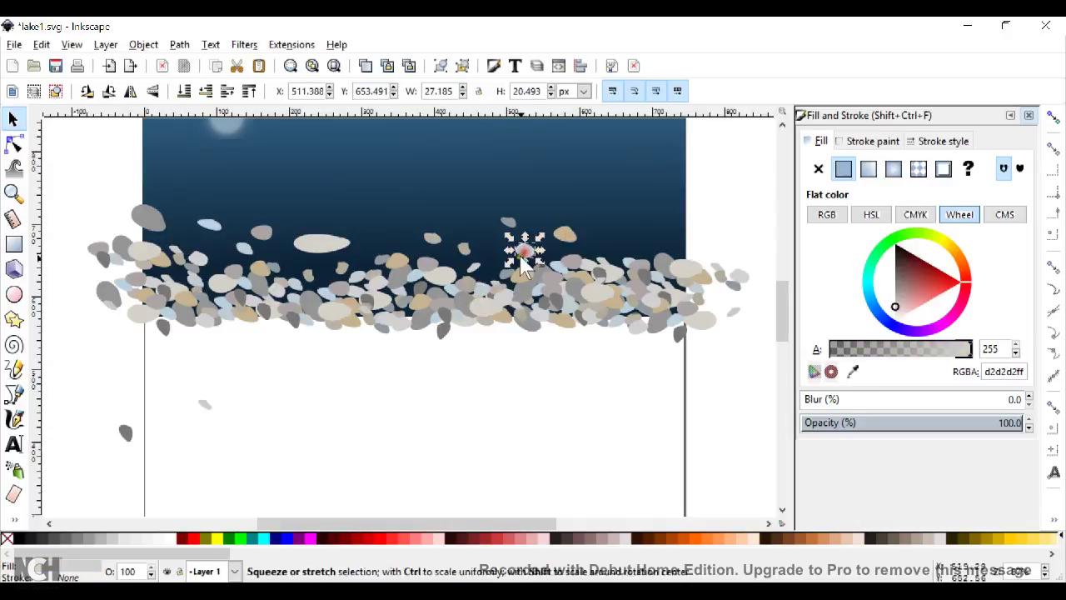
{"action": "left_click_drag", "start_coordinate": [205, 412], "coordinate": [671, 241]}
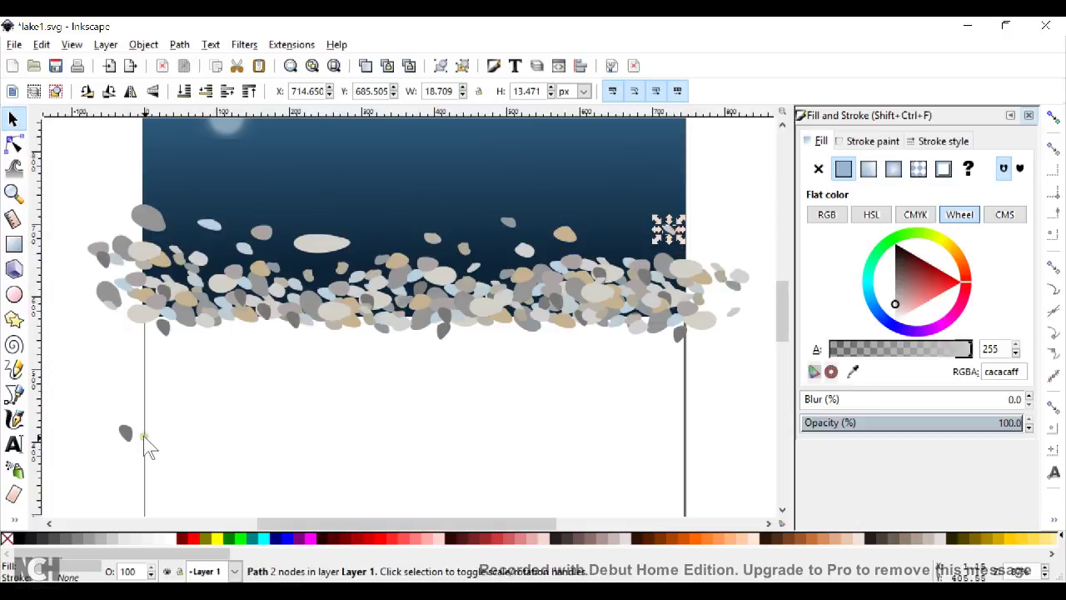
{"action": "left_click_drag", "start_coordinate": [125, 442], "coordinate": [647, 243]}
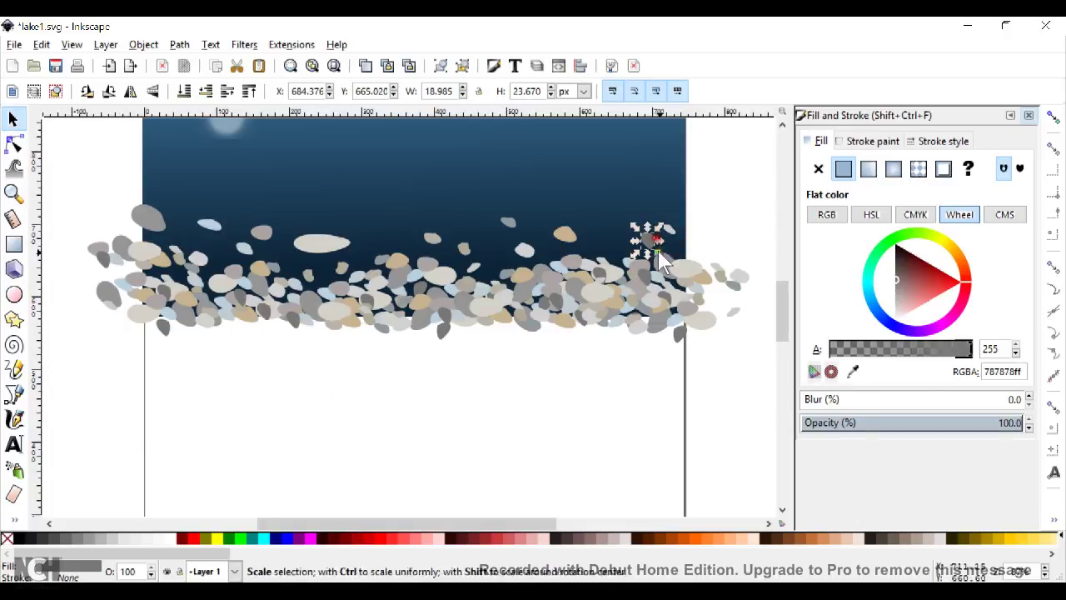
- Duplicate the large beige stone in the right part of the pebble band and place the copy in the water beside the tan stone
{"action": "left_click", "coordinate": [601, 294]}
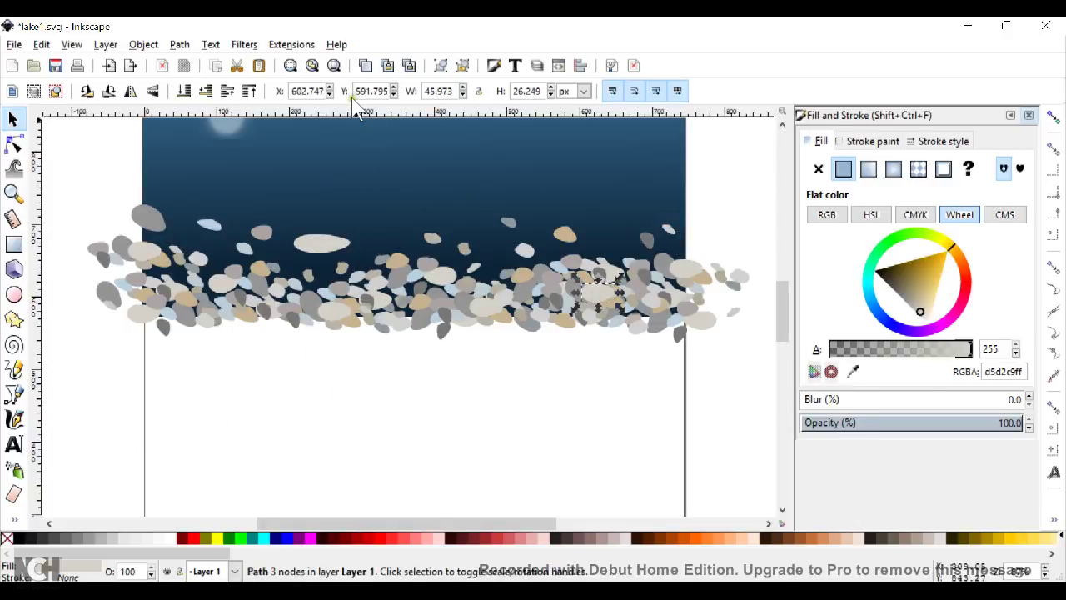
{"action": "left_click_drag", "start_coordinate": [600, 292], "coordinate": [595, 222]}
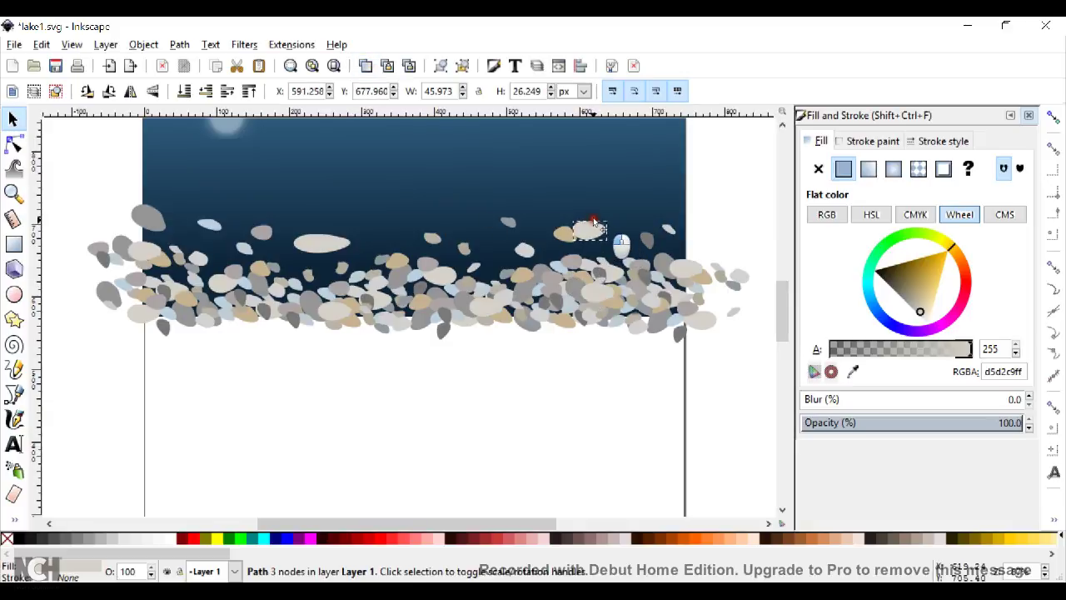
{"action": "left_click", "coordinate": [740, 187]}
{"action": "scroll", "coordinate": [691, 244], "scroll_direction": "up", "scroll_amount": 4}
{"action": "scroll", "coordinate": [691, 246], "scroll_direction": "down", "scroll_amount": 2}
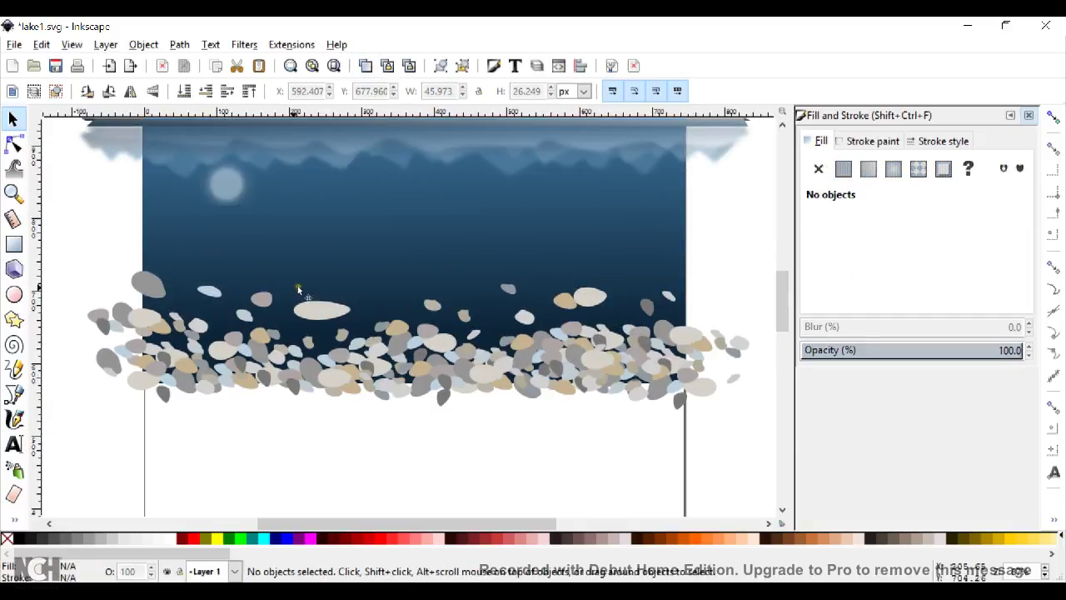
{"action": "scroll", "coordinate": [524, 399], "scroll_direction": "up", "scroll_amount": 4}
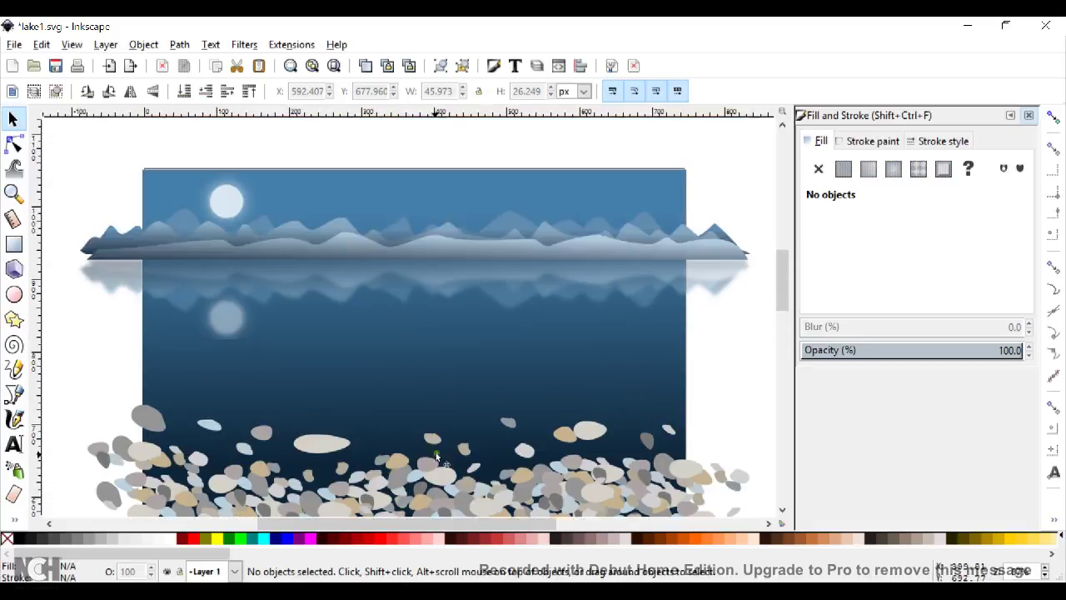
{"action": "scroll", "coordinate": [437, 457], "scroll_direction": "down", "scroll_amount": 2}
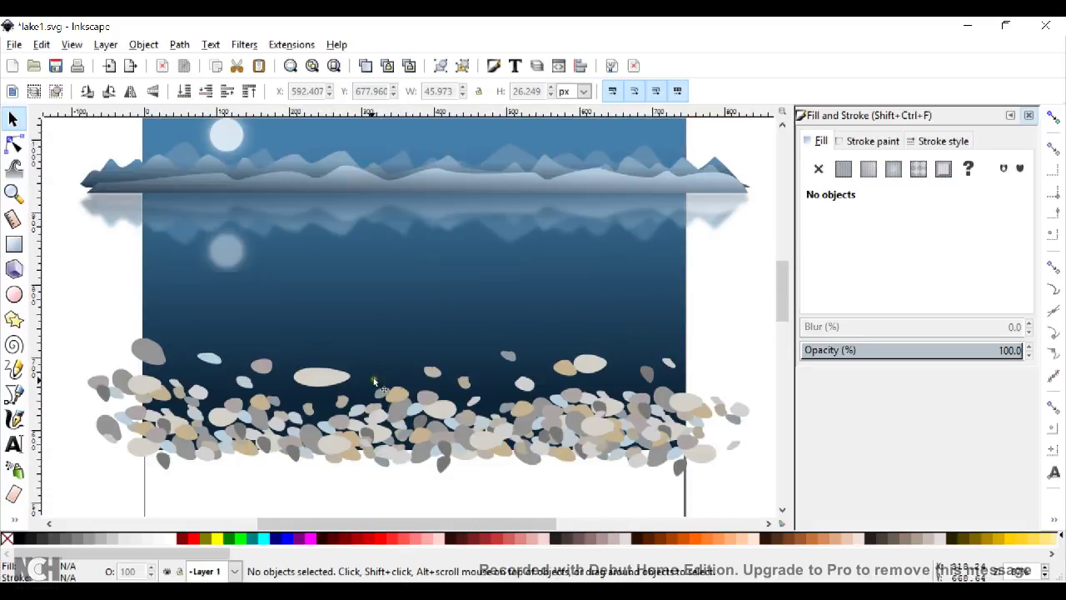
{"action": "scroll", "coordinate": [428, 346], "scroll_direction": "up", "scroll_amount": 2}
{"action": "scroll", "coordinate": [463, 339], "scroll_direction": "down", "scroll_amount": 2}
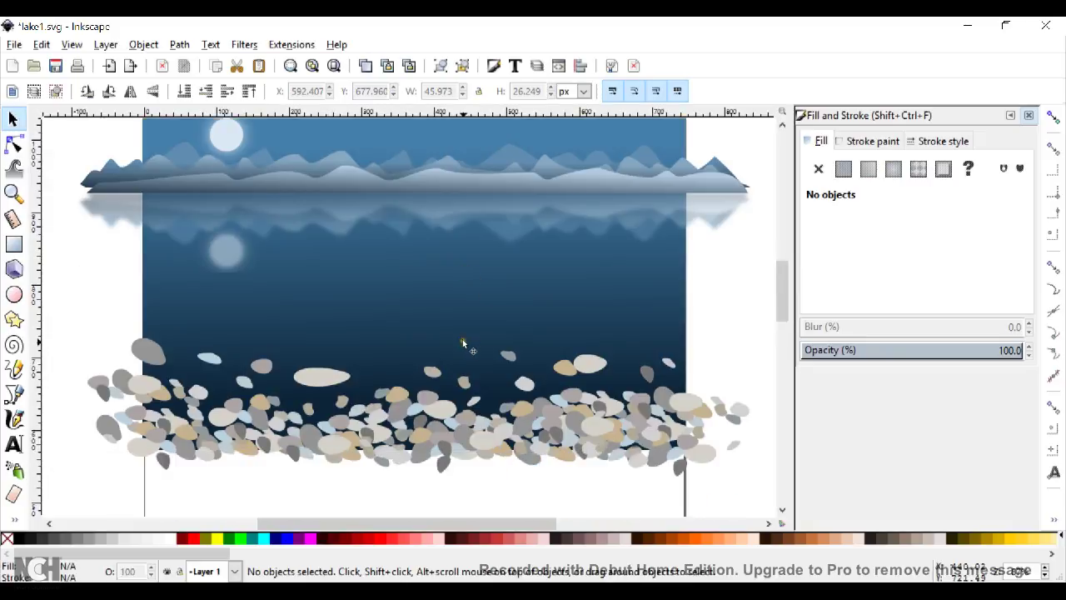
- Duplicate the blue gradient background rectangle in place so the copy covers the scene
{"action": "left_click_drag", "start_coordinate": [787, 295], "coordinate": [790, 284]}
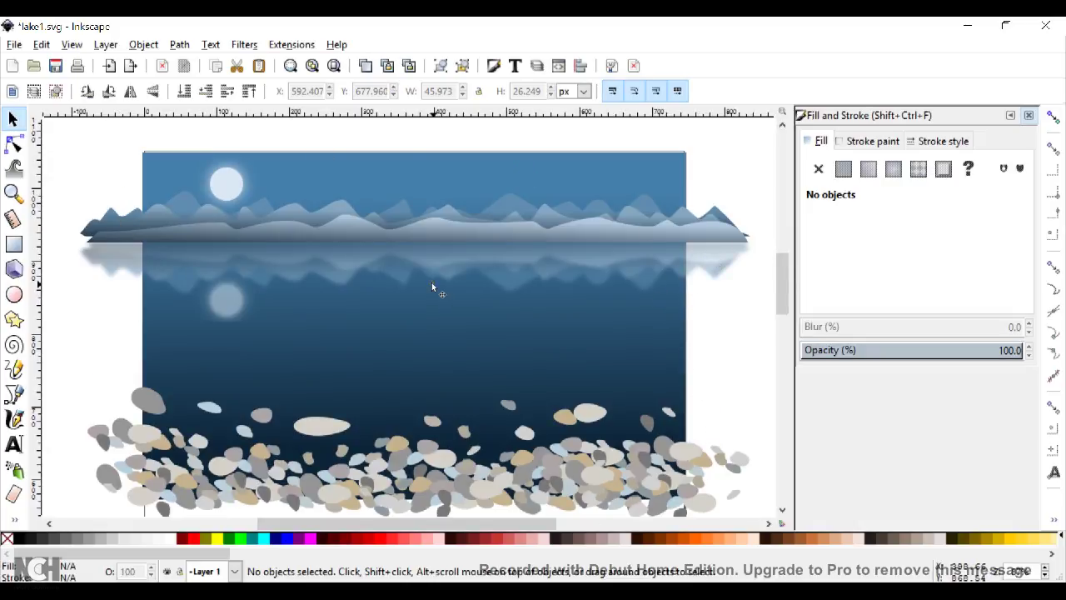
{"action": "left_click", "coordinate": [678, 353]}
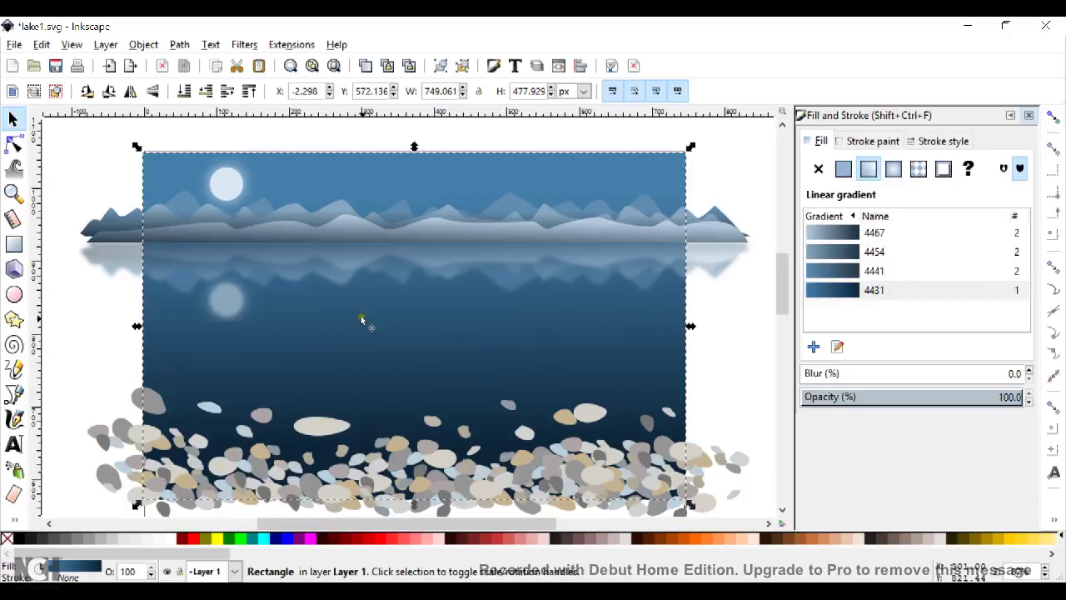
{"action": "left_click", "coordinate": [367, 67]}
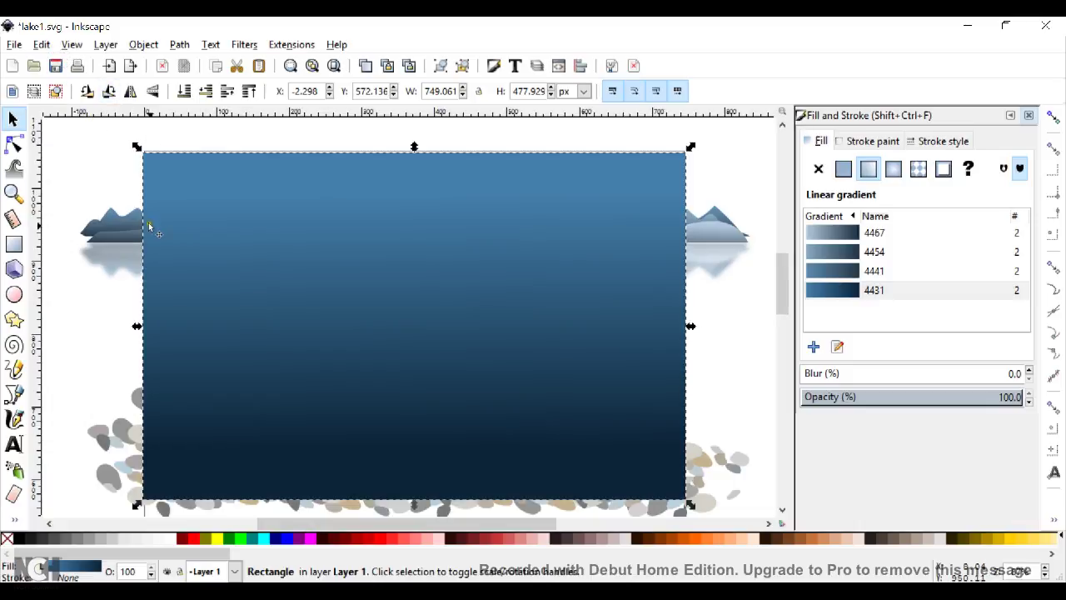
- Select all objects and clip them to the duplicated background rectangle, trimming the overhanging mountains, reflections and stones
{"action": "key", "text": "ctrl+a"}
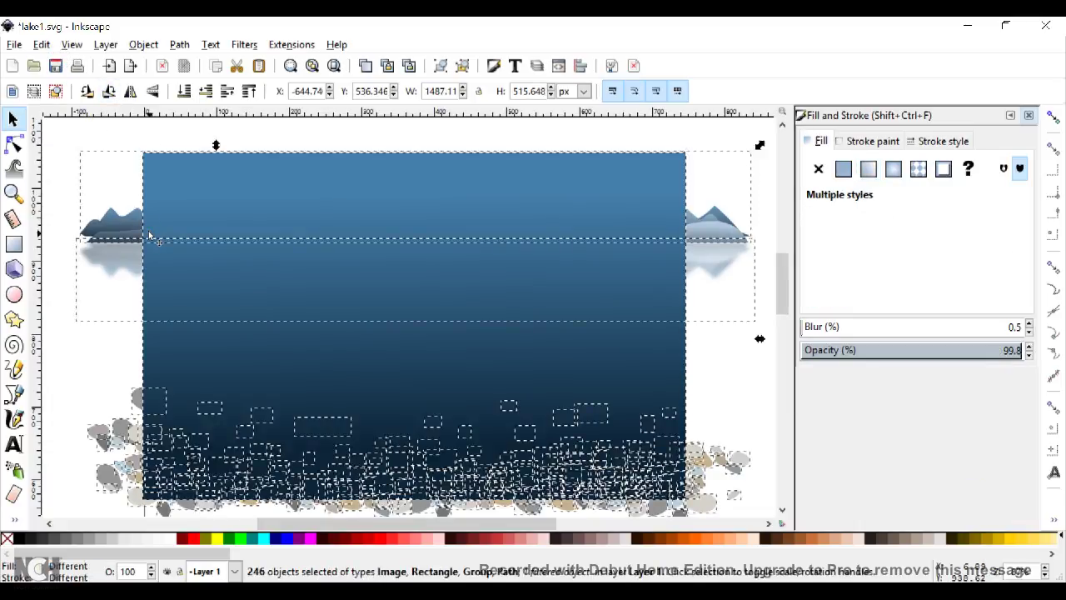
{"action": "left_click", "coordinate": [41, 44]}
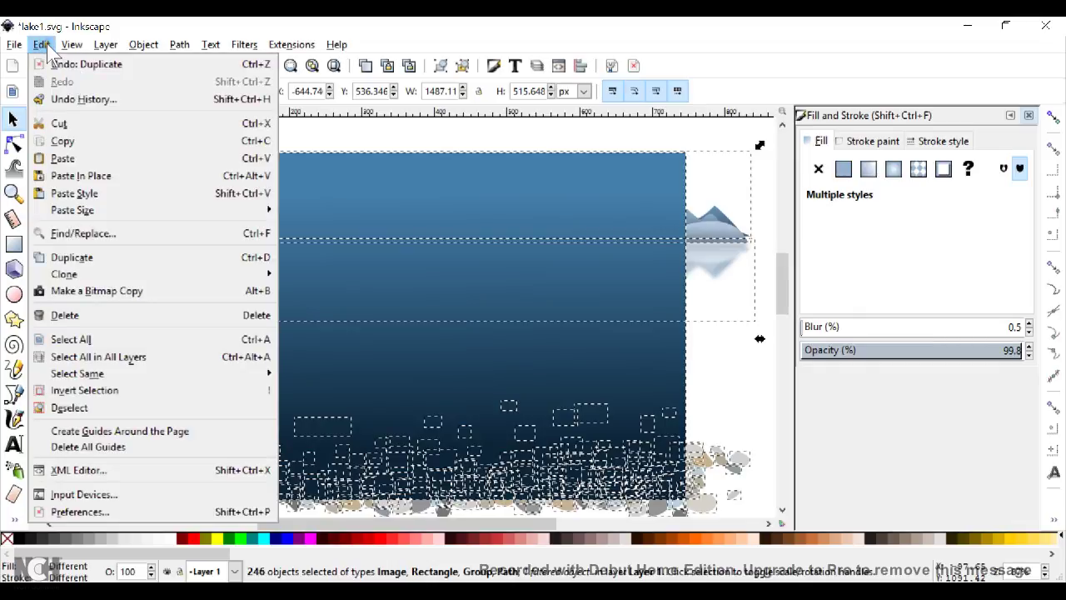
{"action": "left_click", "coordinate": [106, 335]}
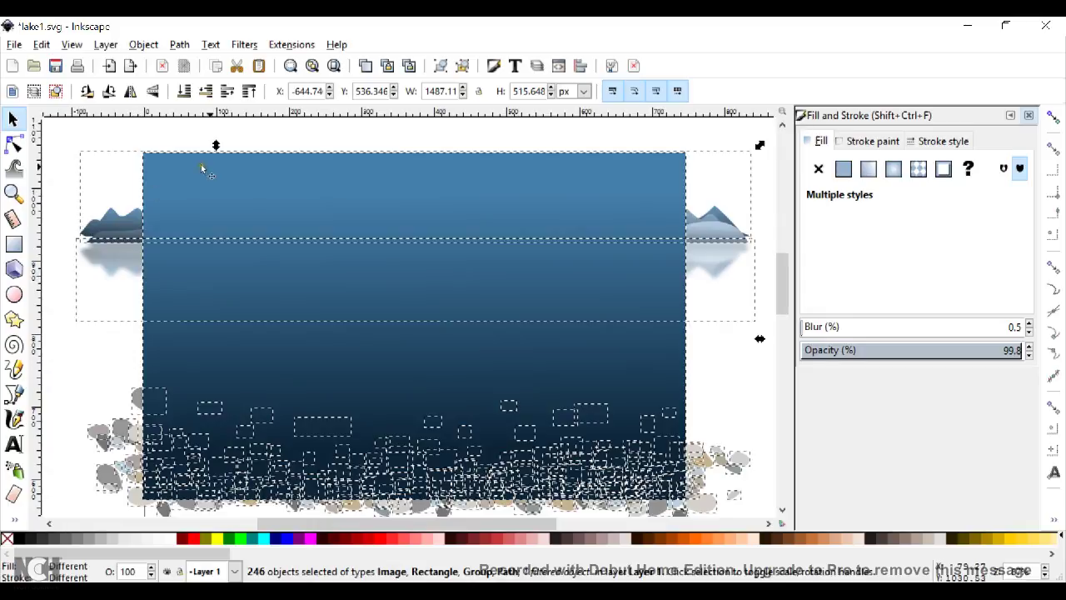
{"action": "left_click", "coordinate": [143, 45]}
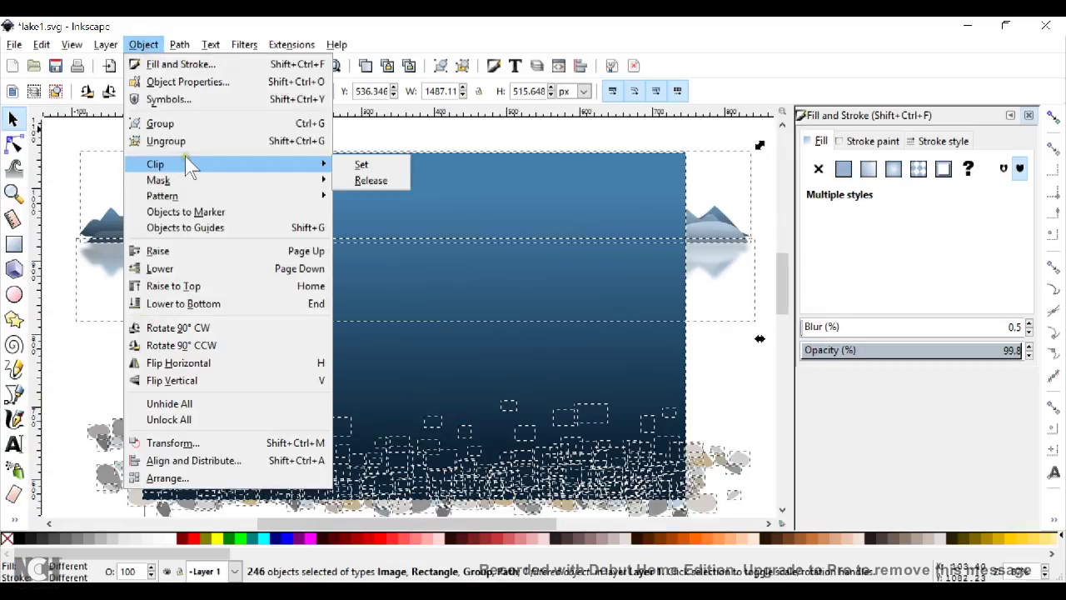
{"action": "mouse_move", "coordinate": [172, 163]}
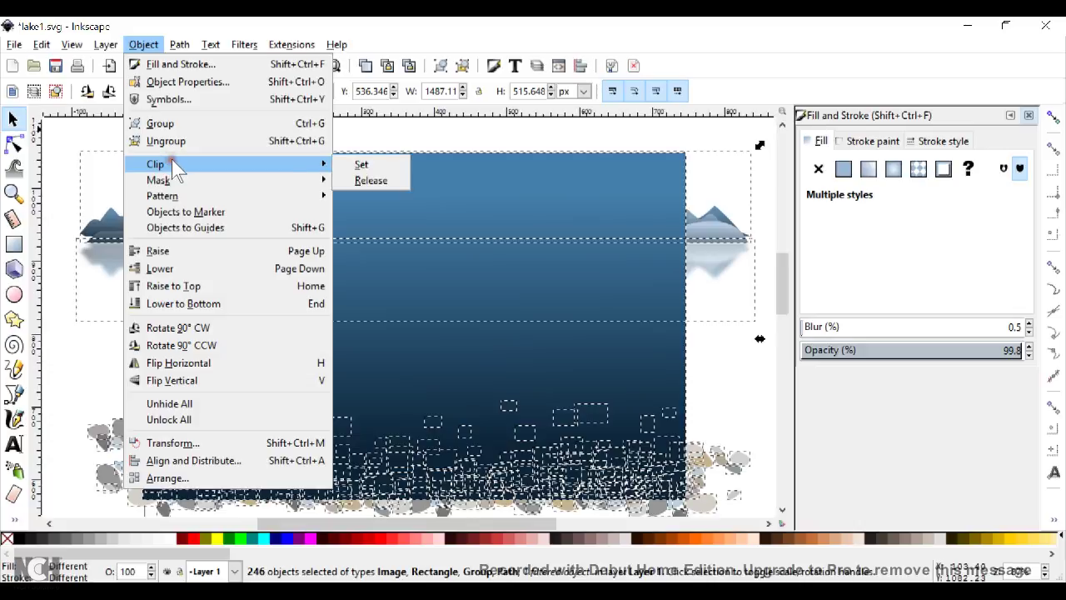
{"action": "left_click", "coordinate": [376, 164]}
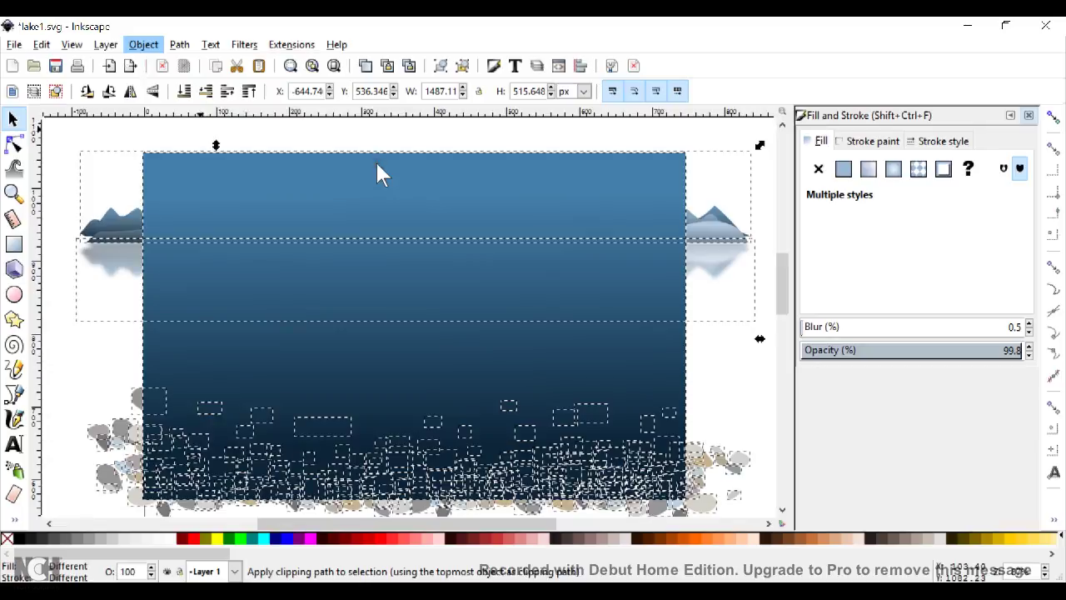
{"action": "left_click", "coordinate": [738, 245]}
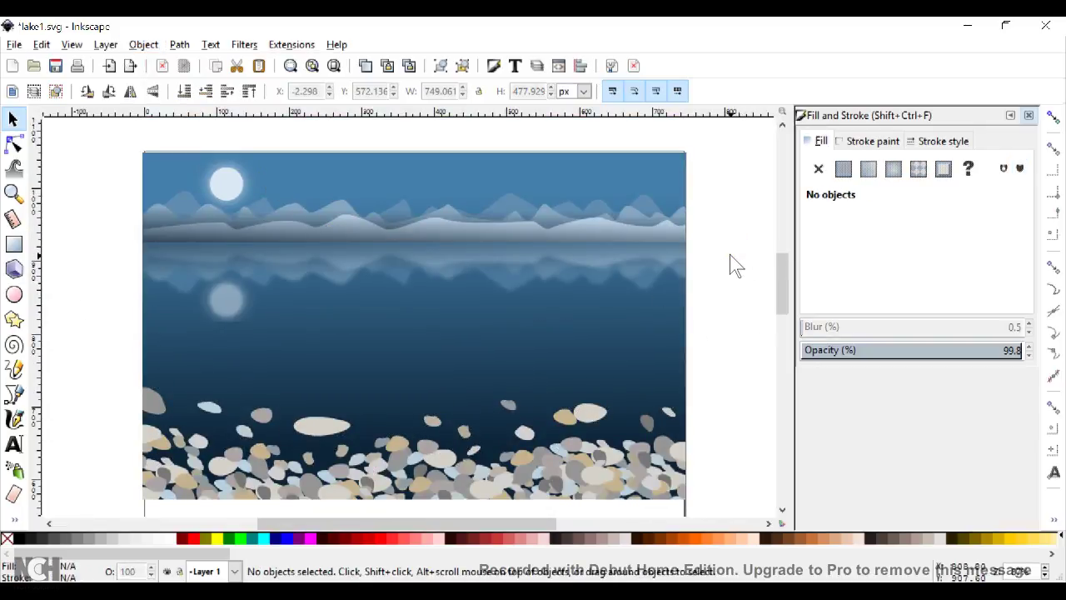
{"action": "scroll", "coordinate": [772, 276], "scroll_direction": "down", "scroll_amount": 1}
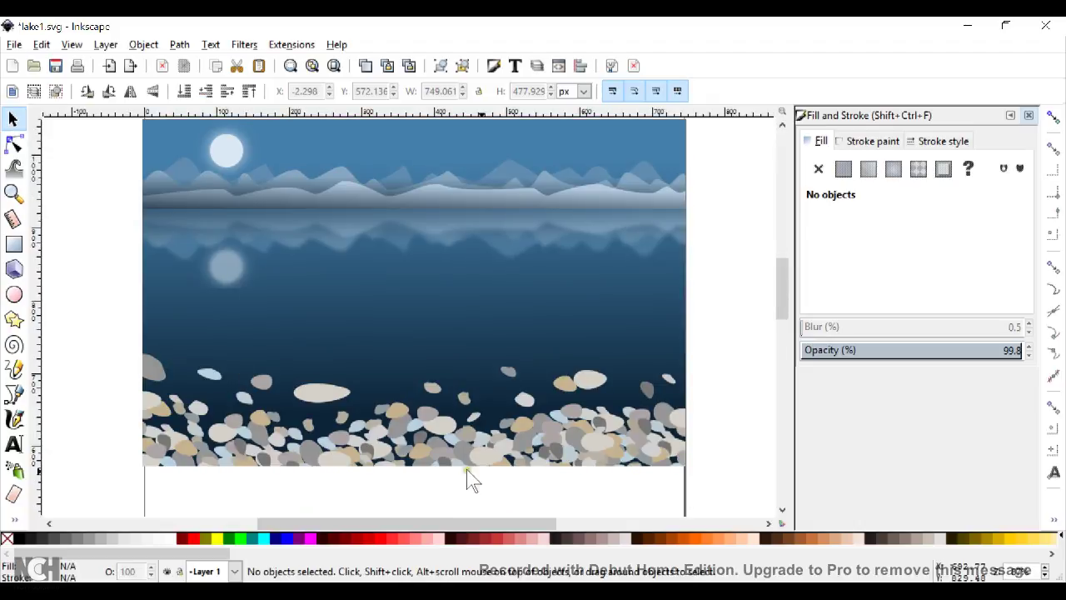
{"action": "scroll", "coordinate": [533, 283], "scroll_direction": "up", "scroll_amount": 2}
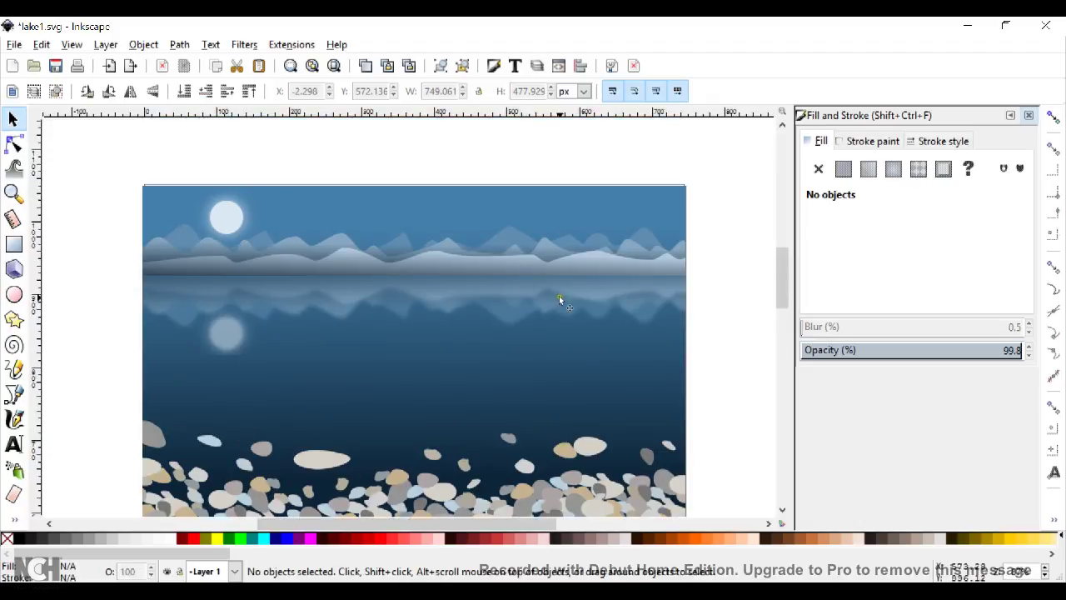
{"action": "scroll", "coordinate": [558, 296], "scroll_direction": "down", "scroll_amount": 2}
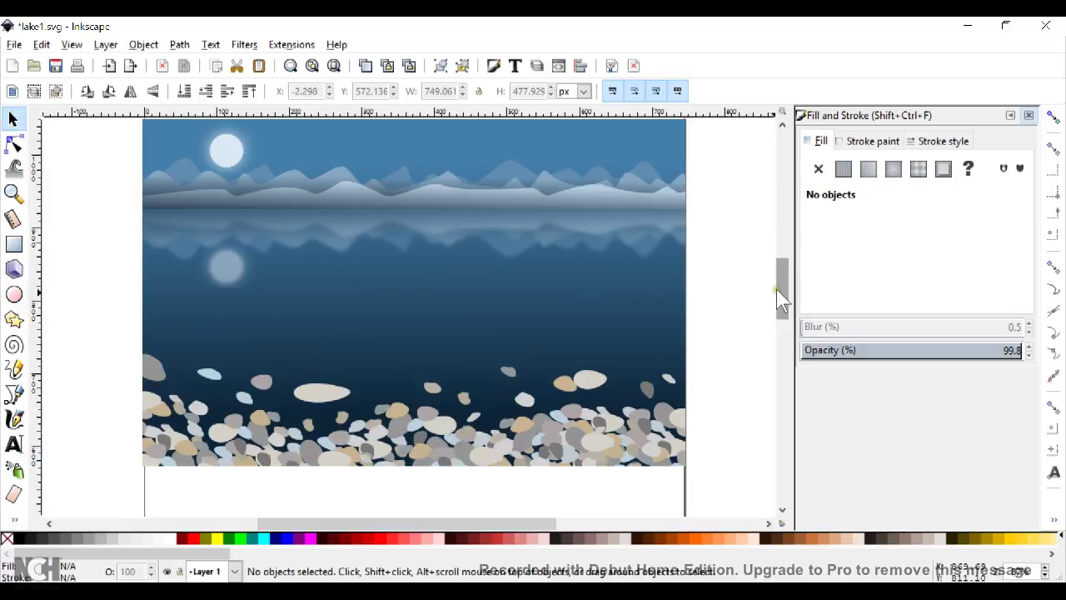
{"action": "left_click_drag", "start_coordinate": [776, 289], "coordinate": [779, 281]}
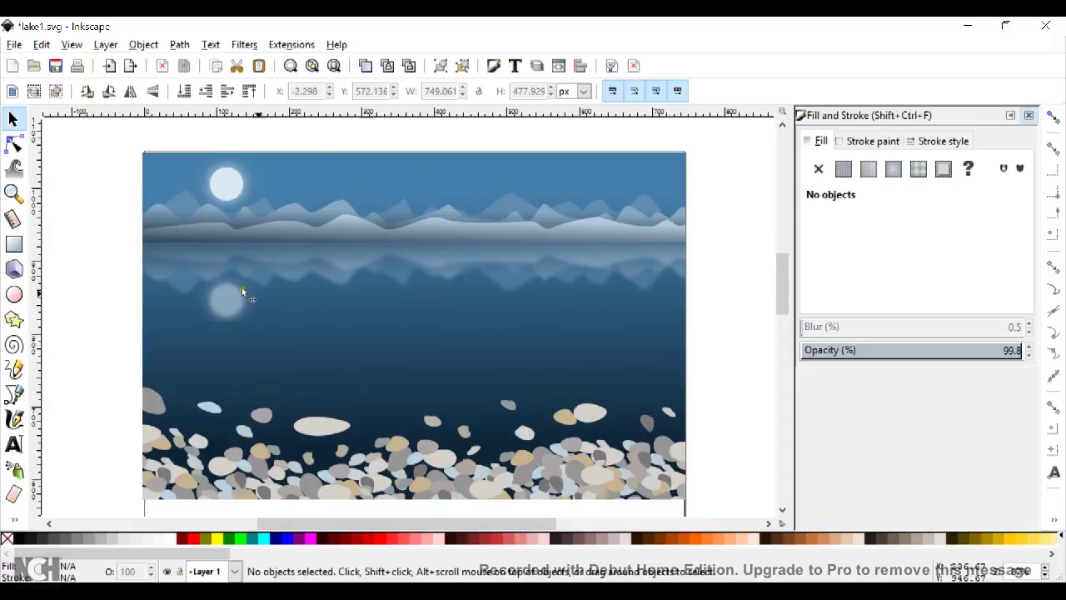
- Save the drawing under the new name lake2 as an Inkscape SVG on the Desktop
{"action": "left_click", "coordinate": [14, 45]}
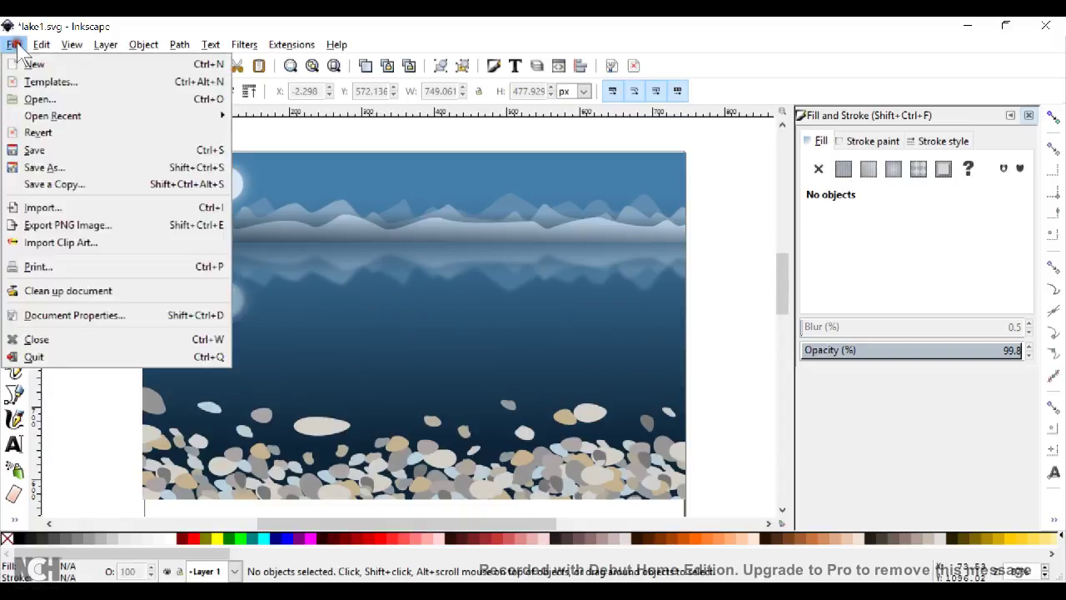
{"action": "left_click", "coordinate": [64, 167]}
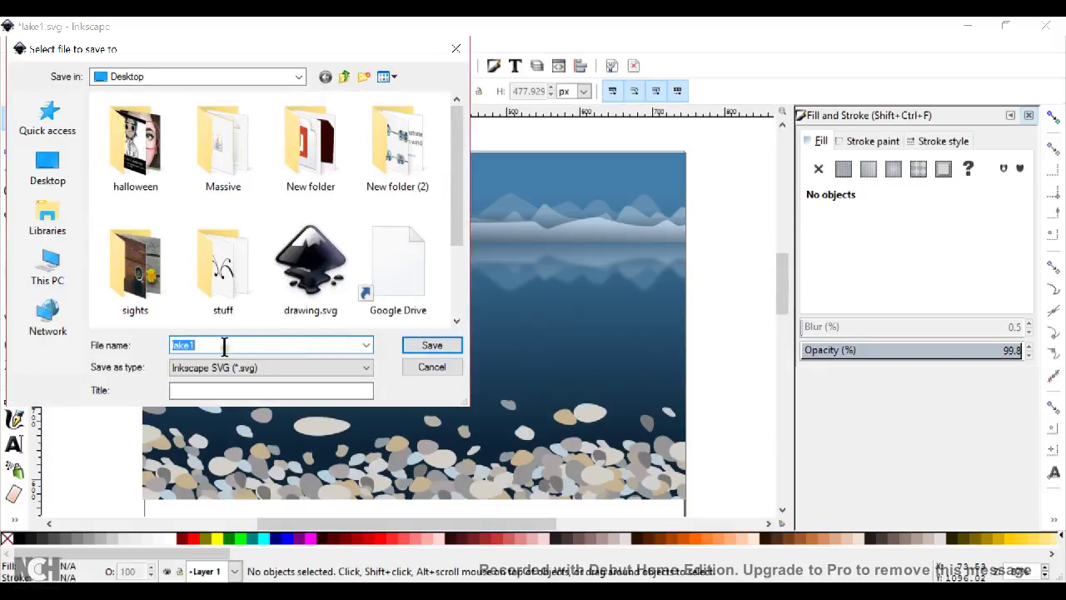
{"action": "type", "text": "lake"}
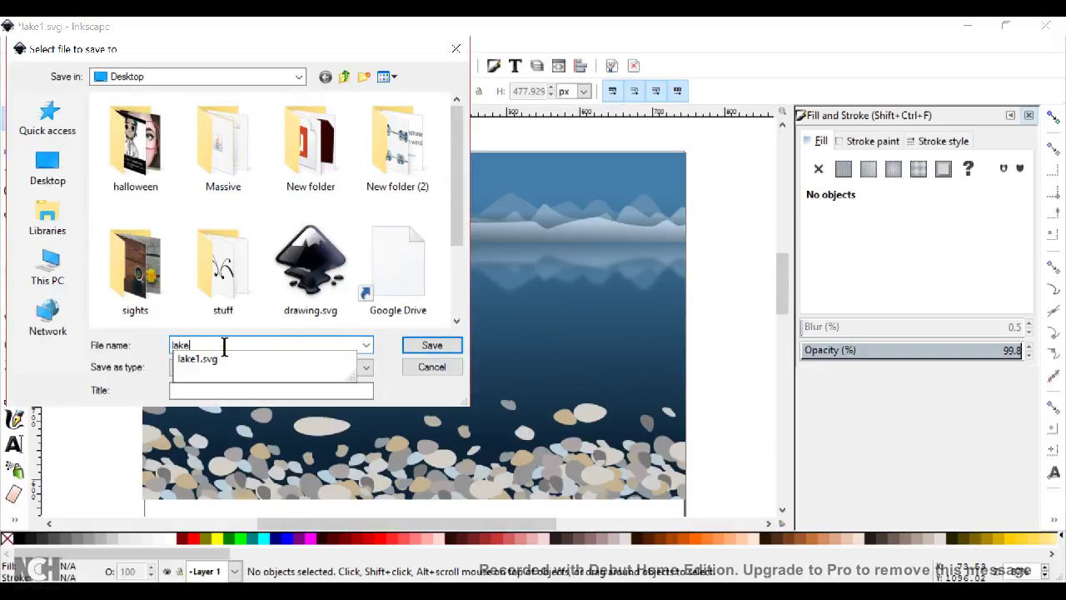
{"action": "type", "text": "2"}
{"action": "left_click", "coordinate": [425, 346]}
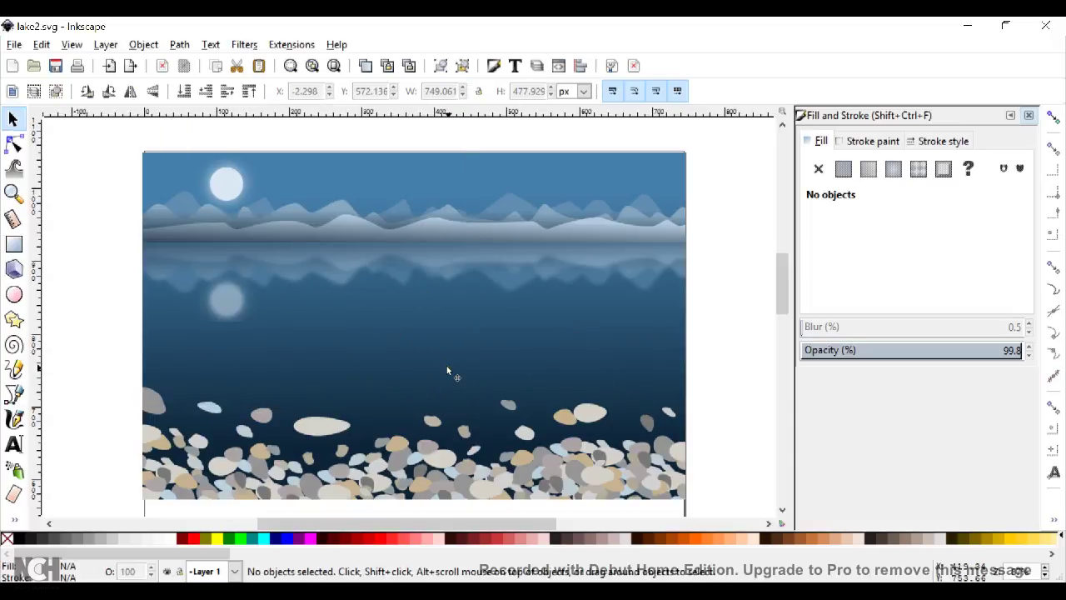
- Set up a PNG export of the whole drawing area with an image width of 1920 pixels
{"action": "left_click", "coordinate": [14, 44]}
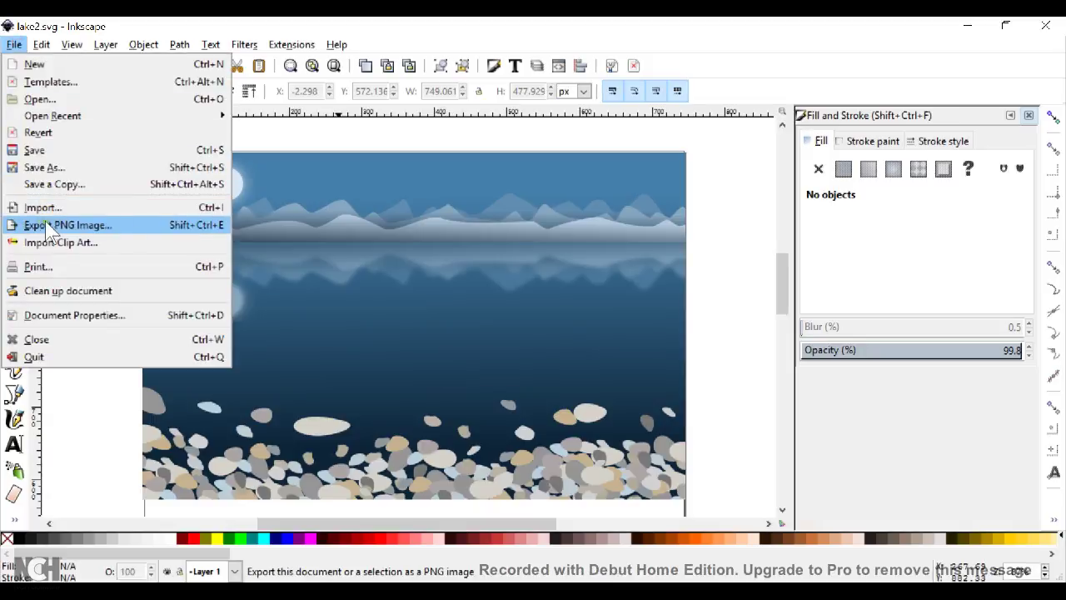
{"action": "left_click", "coordinate": [104, 224]}
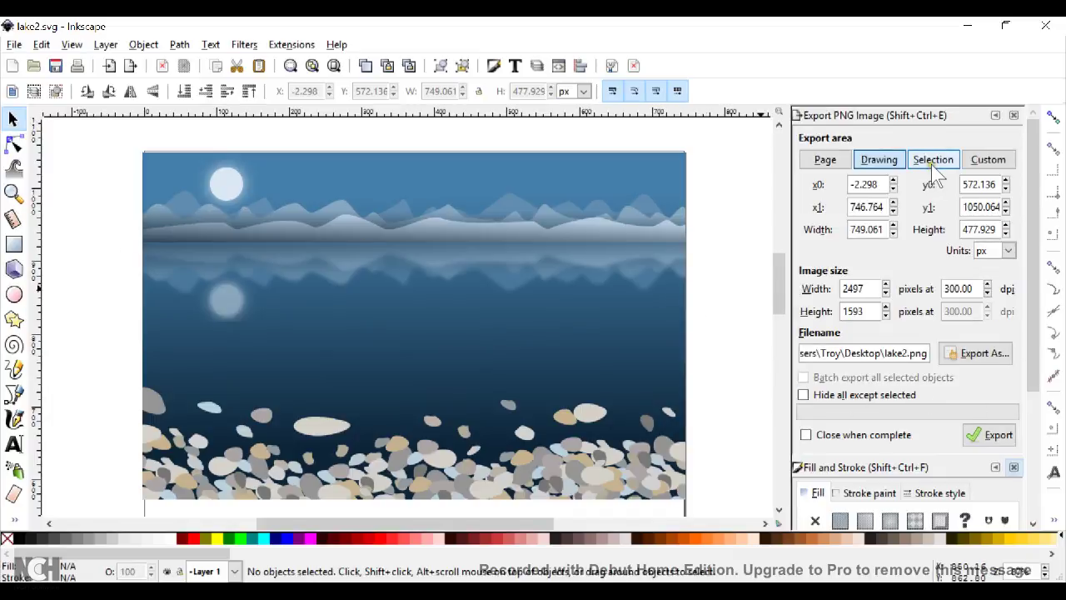
{"action": "left_click", "coordinate": [885, 161]}
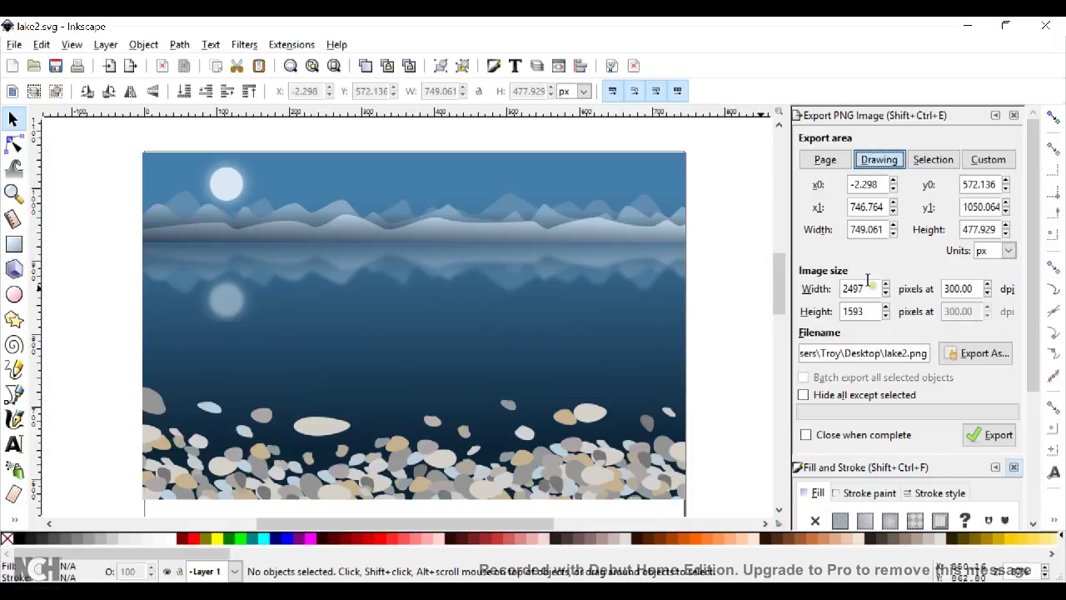
{"action": "left_click_drag", "start_coordinate": [866, 288], "coordinate": [833, 288]}
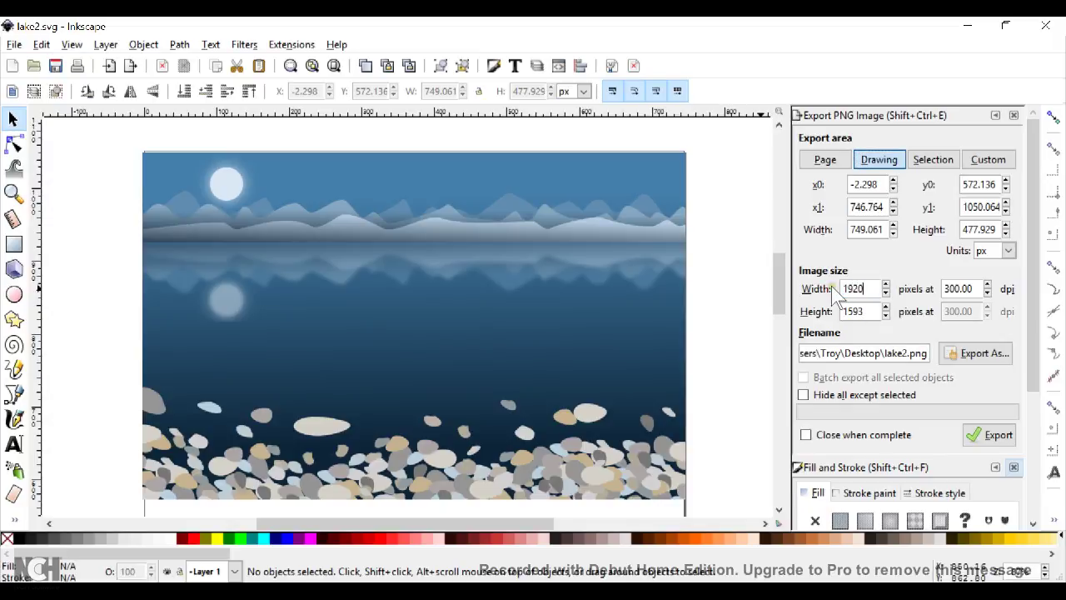
{"action": "key", "text": "Tab"}
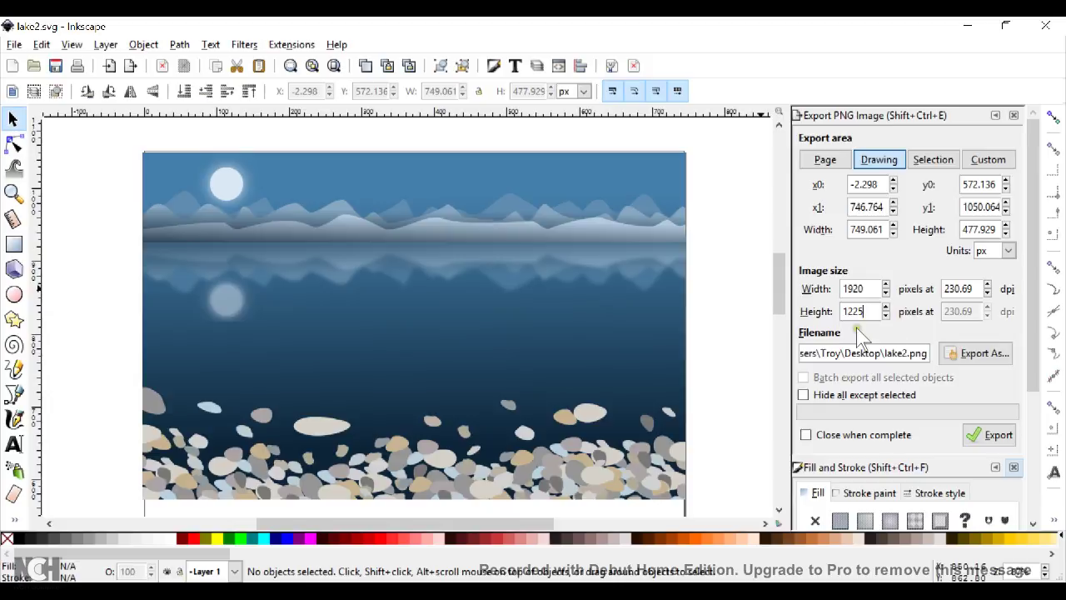
- Export the image to the Desktop as lake2.png
{"action": "left_click", "coordinate": [979, 351]}
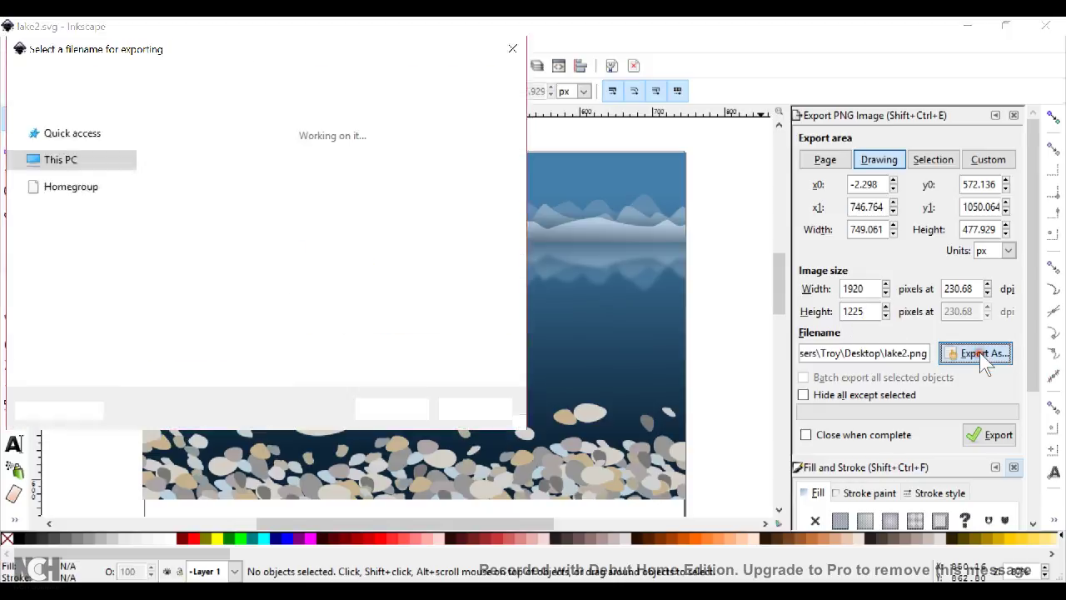
{"action": "left_click", "coordinate": [89, 153]}
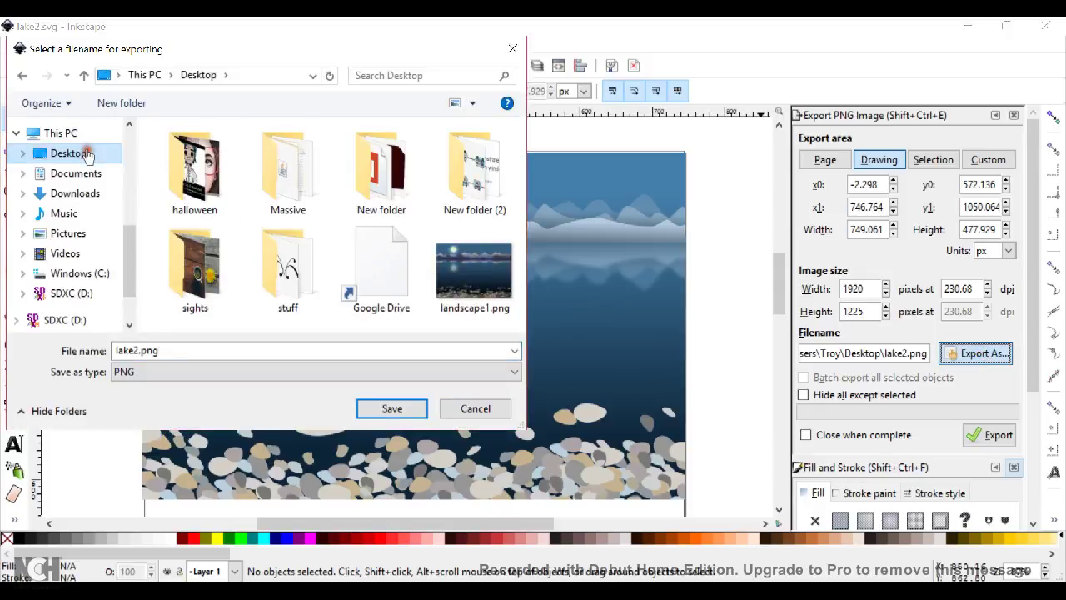
{"action": "left_click", "coordinate": [387, 408]}
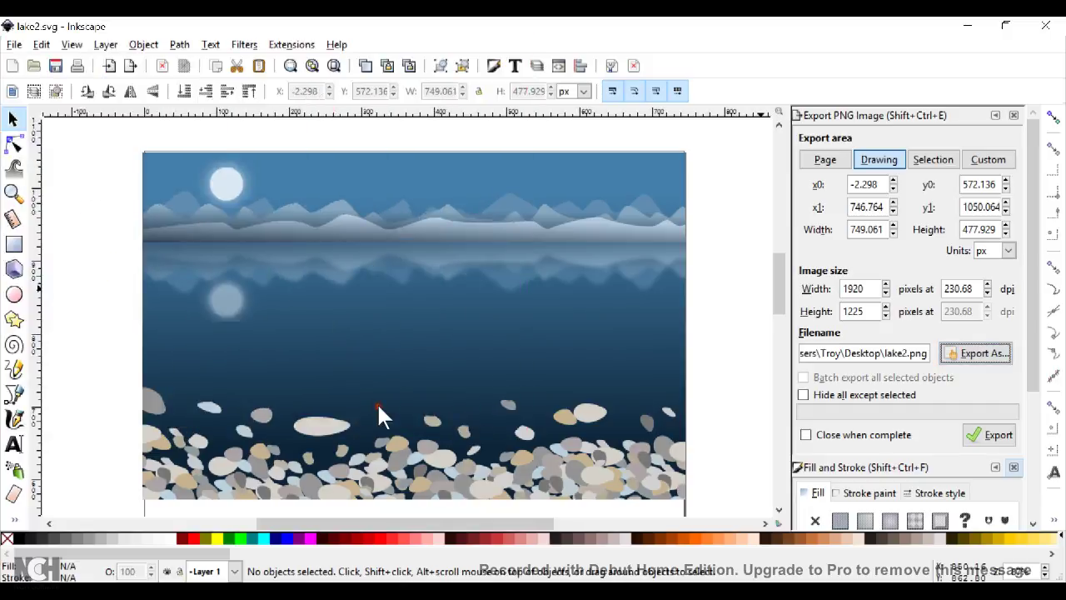
{"action": "left_click", "coordinate": [997, 434]}
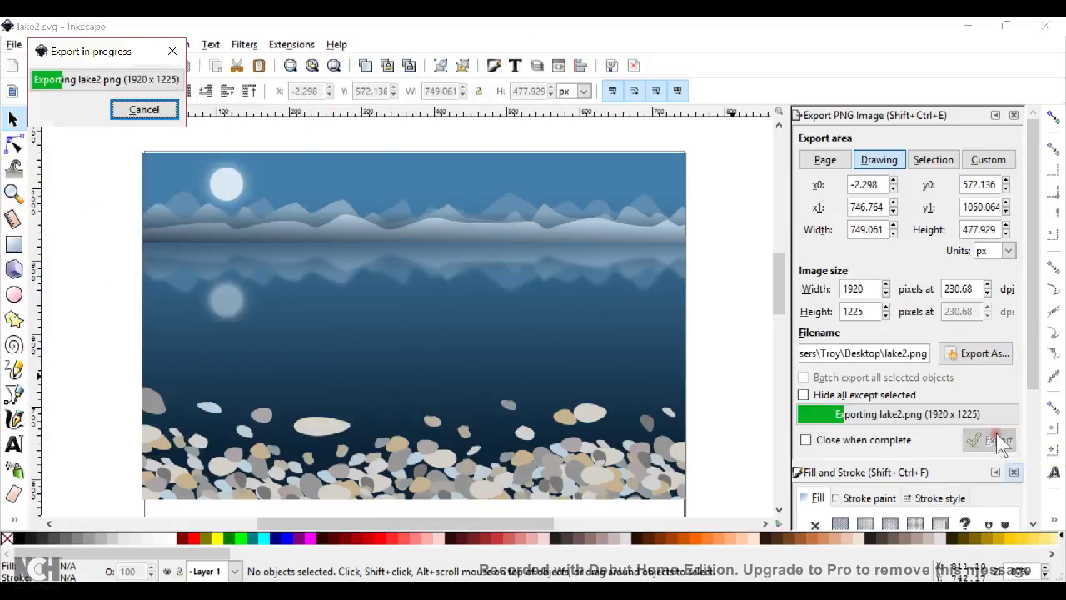